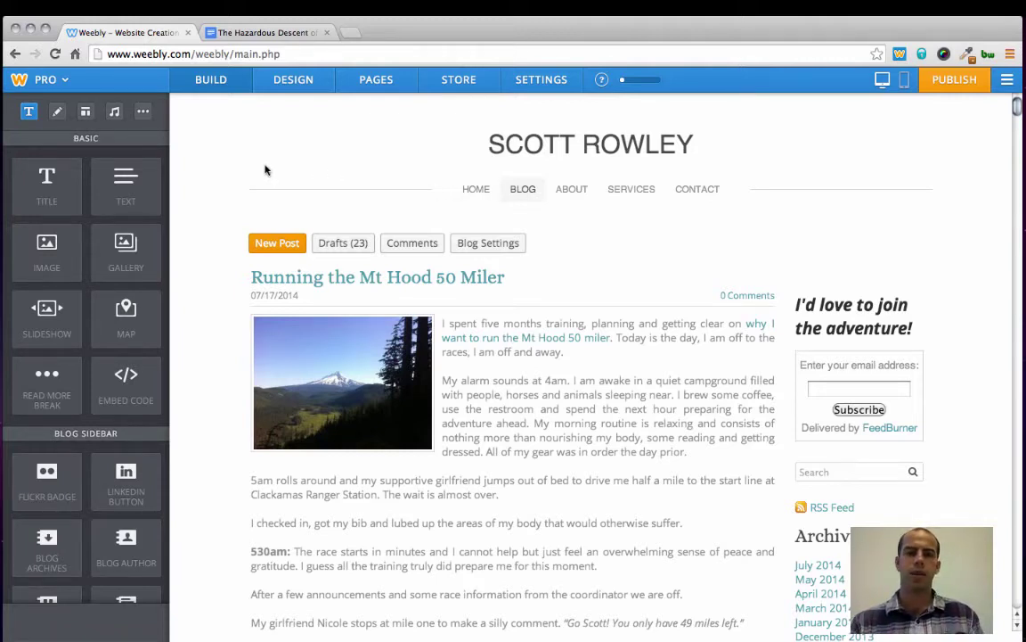
Create a new blank blog post from the Weebly blog page
left_click(273, 244)
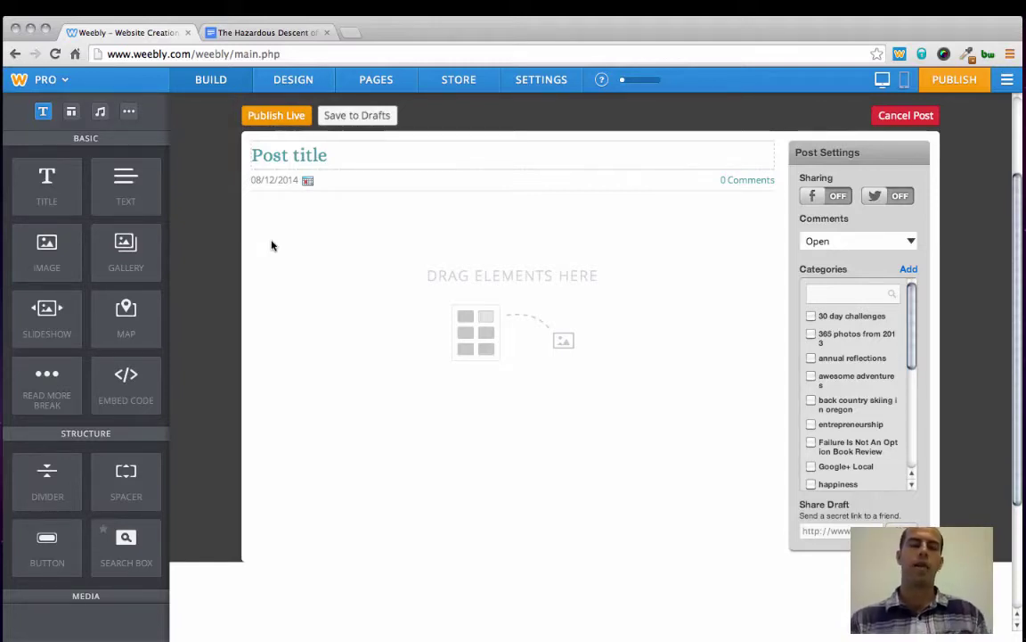
Copy the Docs title 'The Hazardous Descent of the North Side of South Sister' from its Rename box
left_click(261, 33)
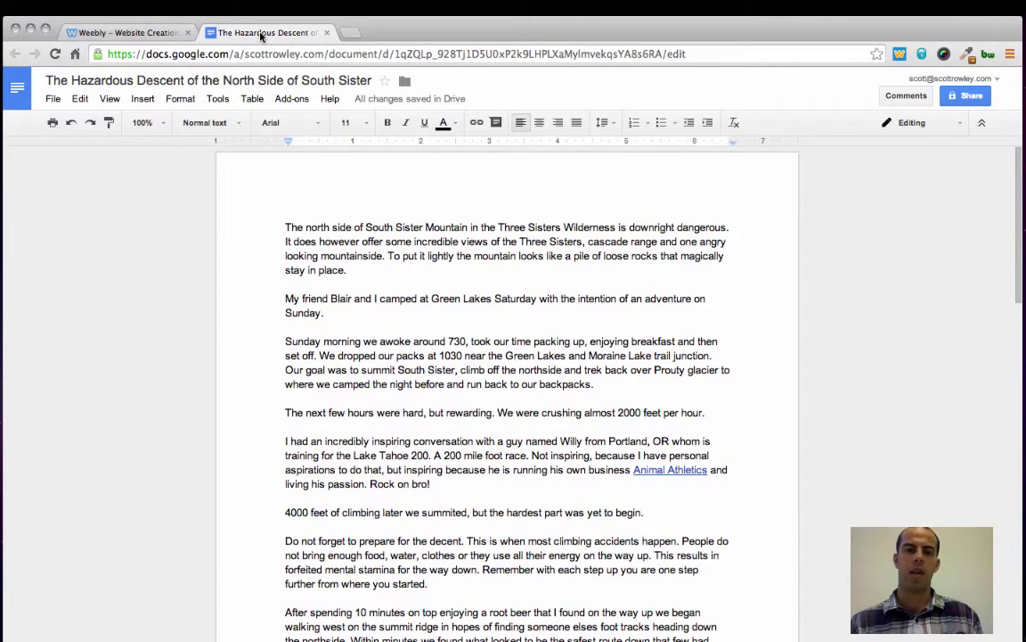
left_click(146, 34)
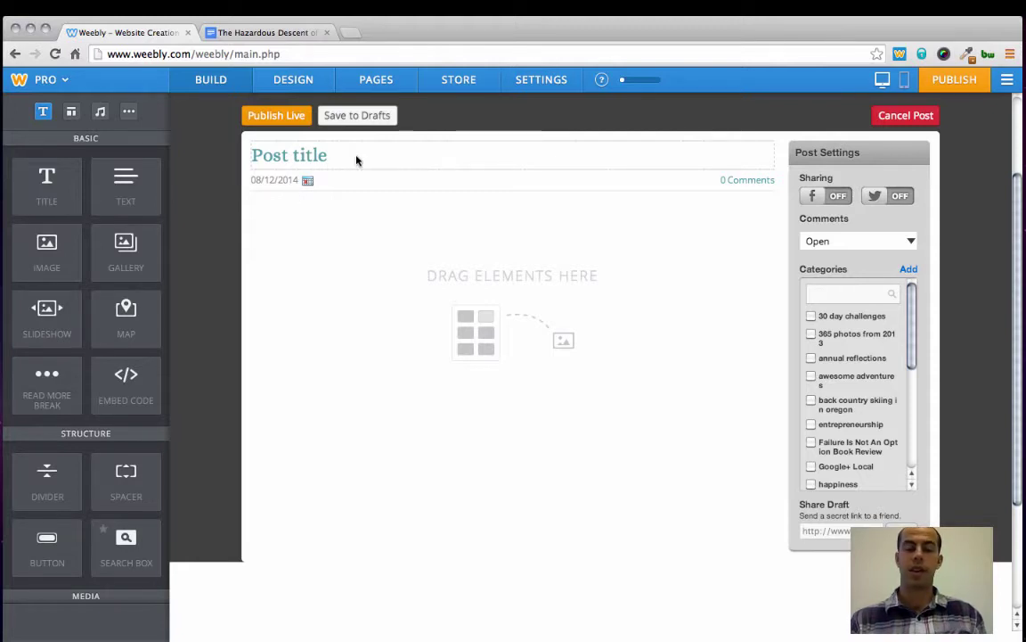
left_click(255, 33)
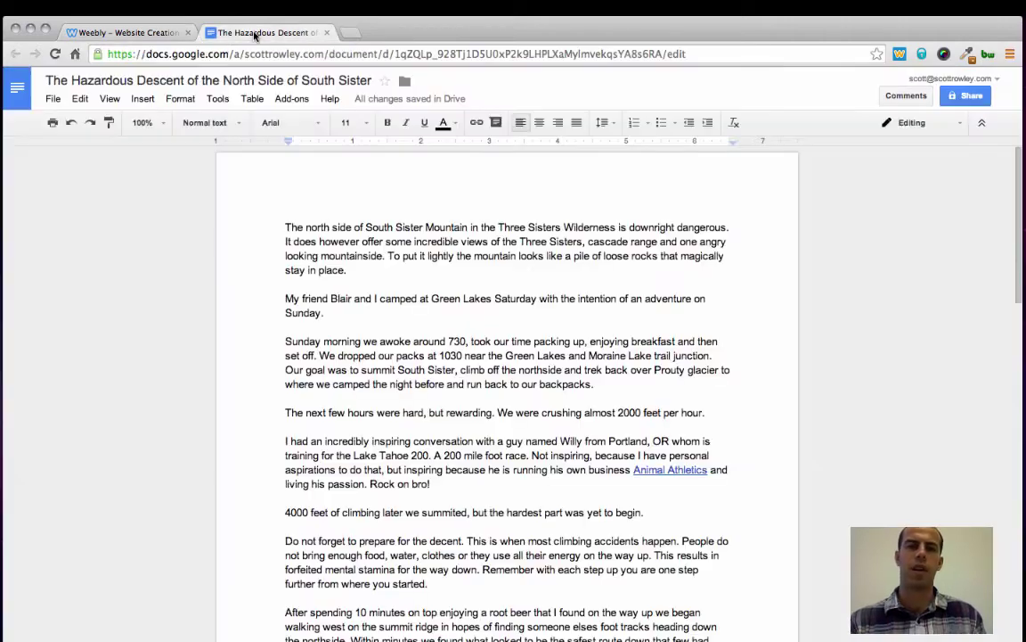
left_click(241, 85)
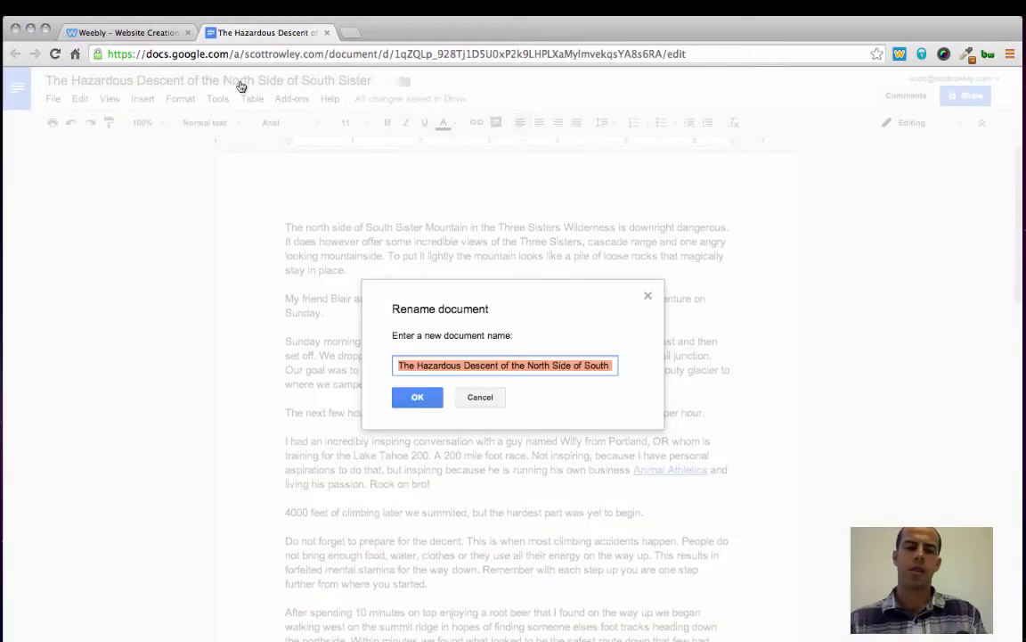
left_click(415, 400)
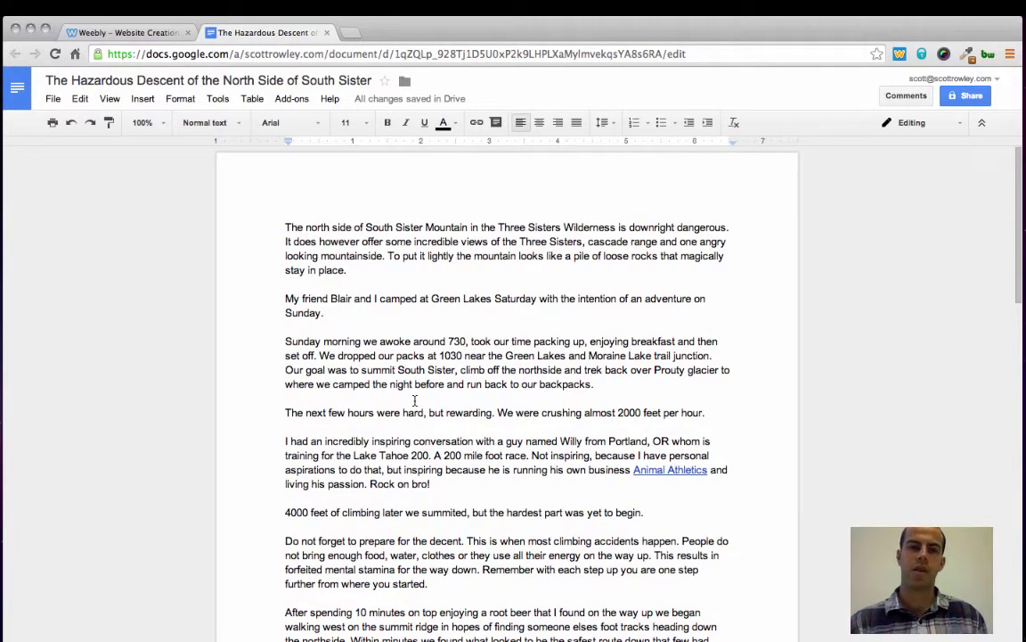
left_click(120, 33)
Title the post 'The Hazardous Descent of the North Side of South Sister' and add a text block below the date
left_click(321, 157)
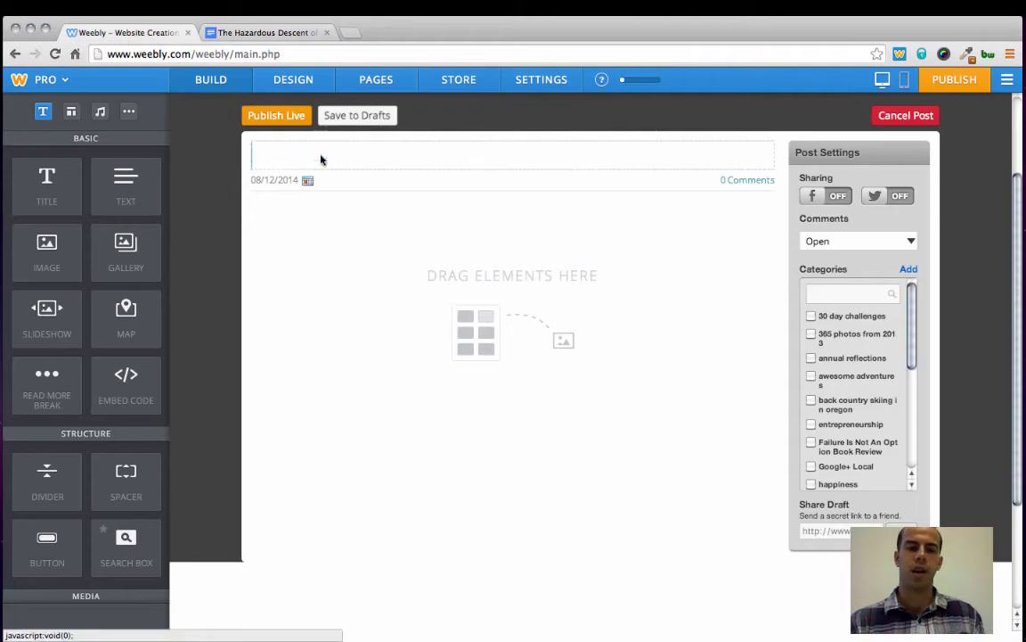
type("The Hazardous Descent of the North Side of South Sister")
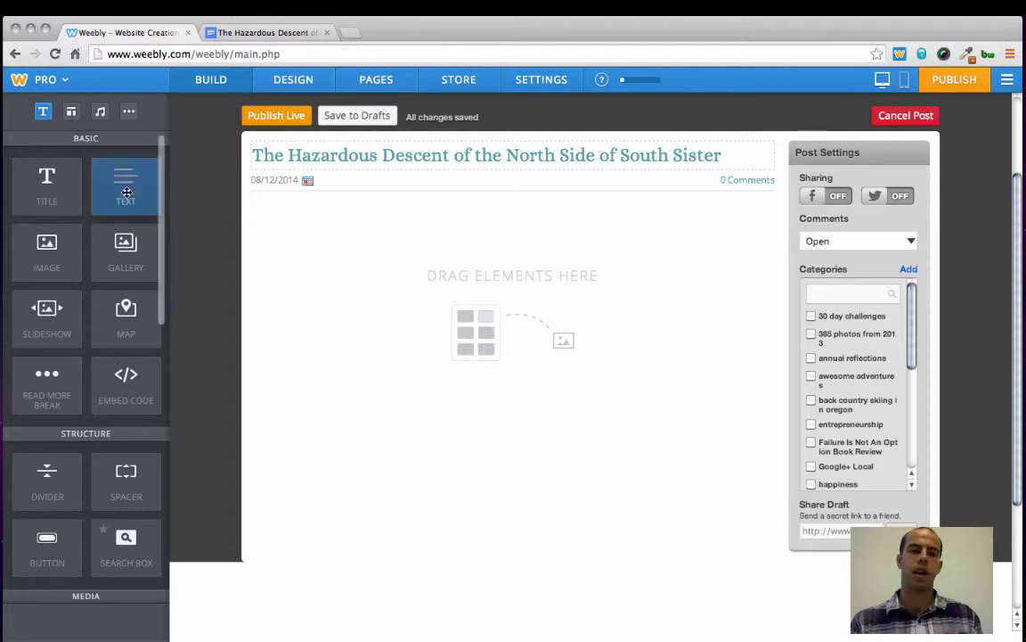
left_click_drag(126, 193, 364, 234)
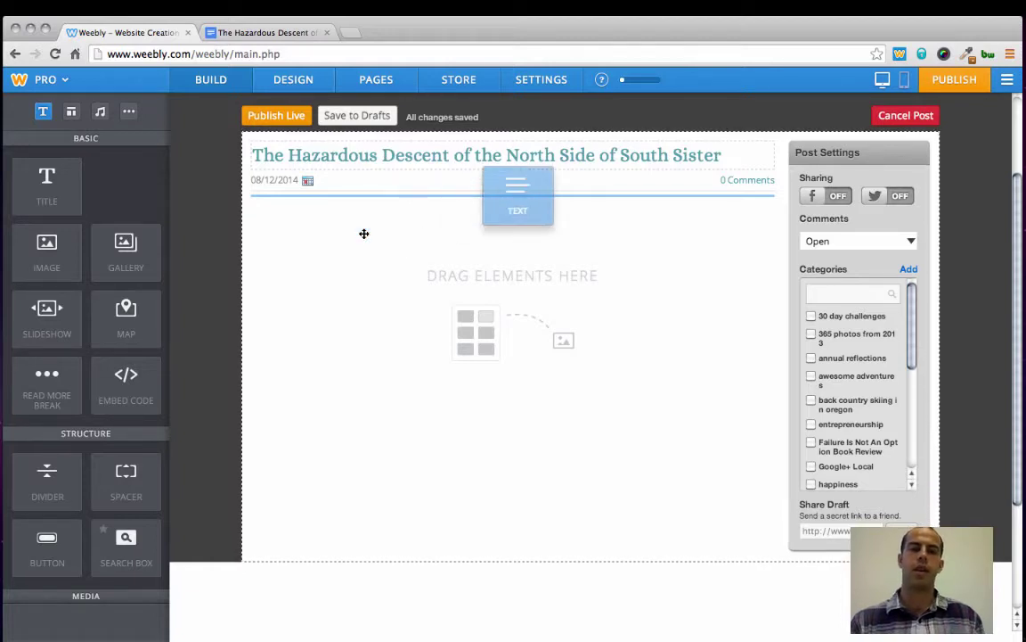
Copy the entire story text from the Google Docs draft
left_click(269, 34)
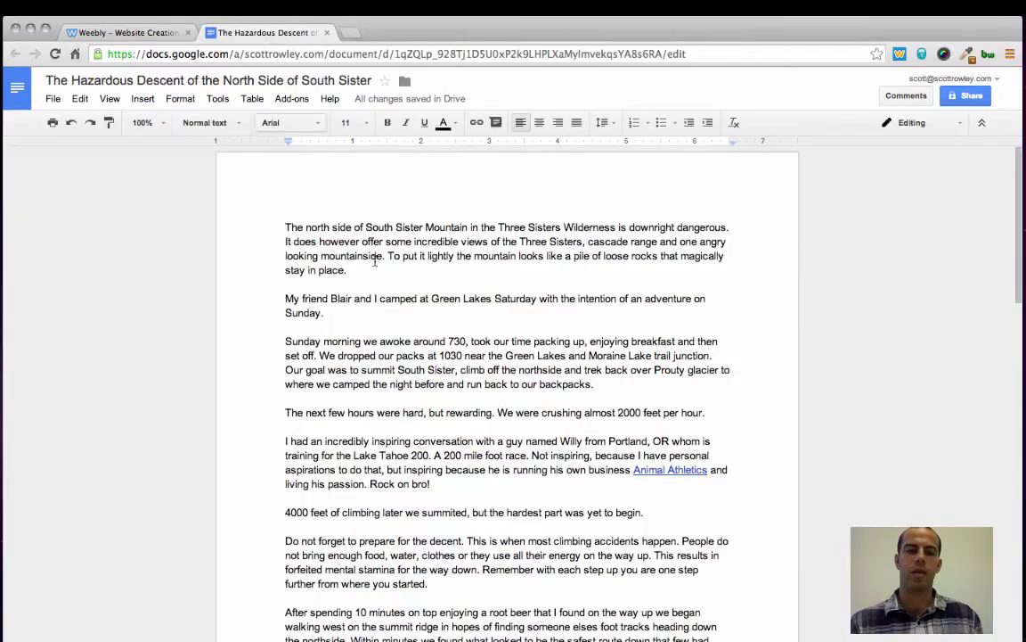
left_click(395, 315)
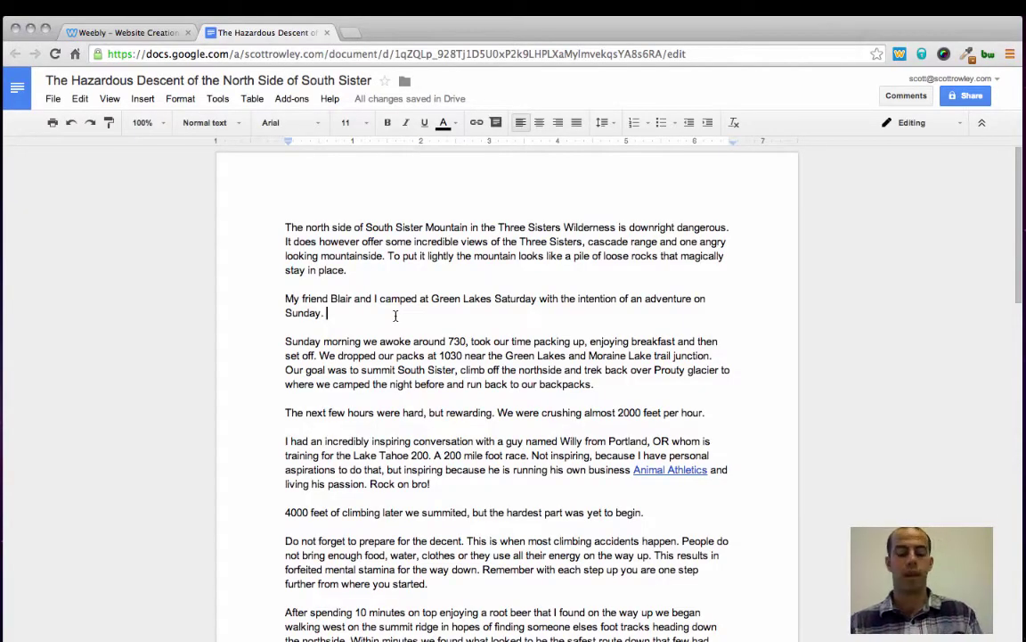
key("super+a")
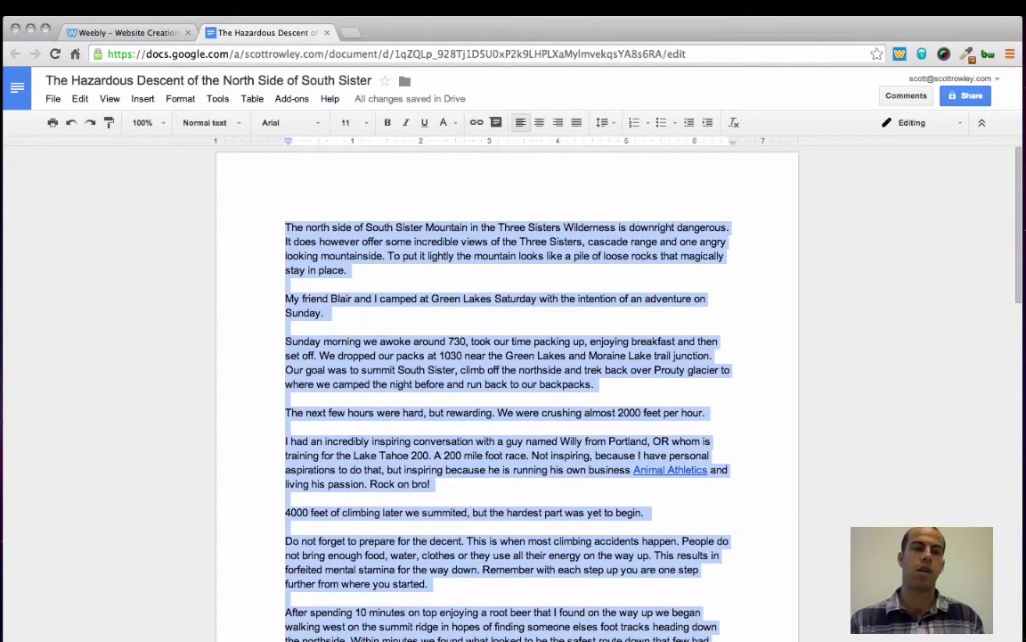
left_click(132, 33)
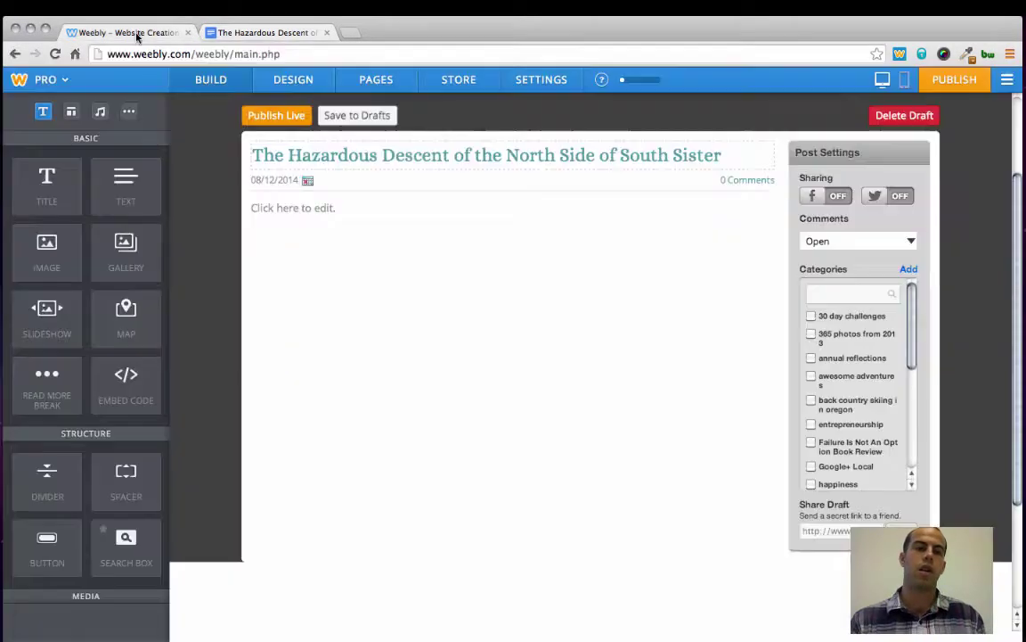
Paste the copied story into the post's empty text block
left_click(306, 212)
key("super+v")
scroll(402, 309, "up", 1)
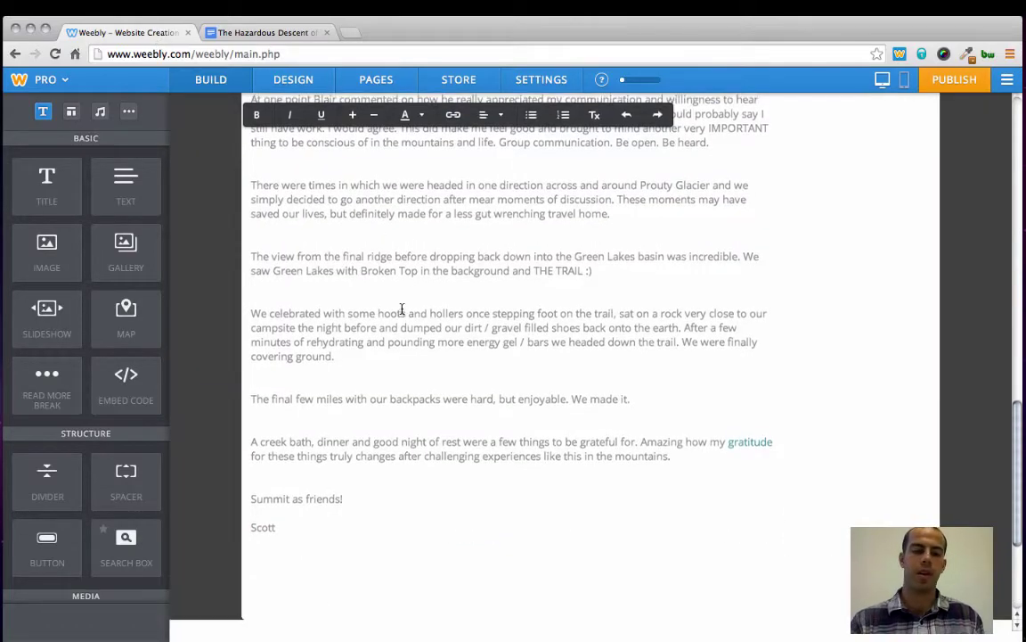
scroll(402, 309, "up", 10)
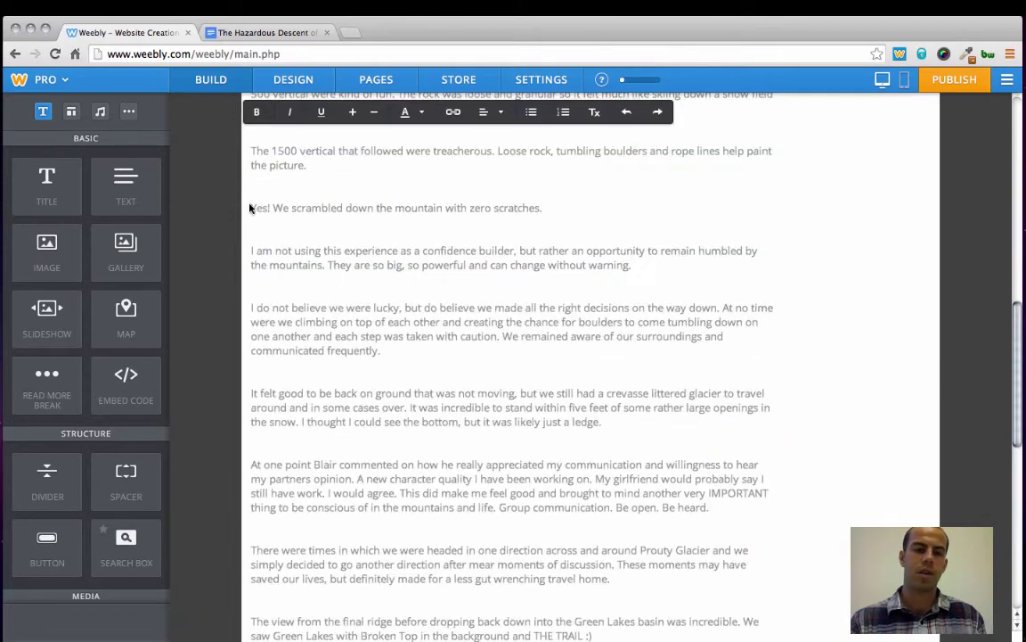
scroll(433, 267, "up", 15)
Delete the blank line after the first paragraph and strip all formatting from the story
left_click(445, 375)
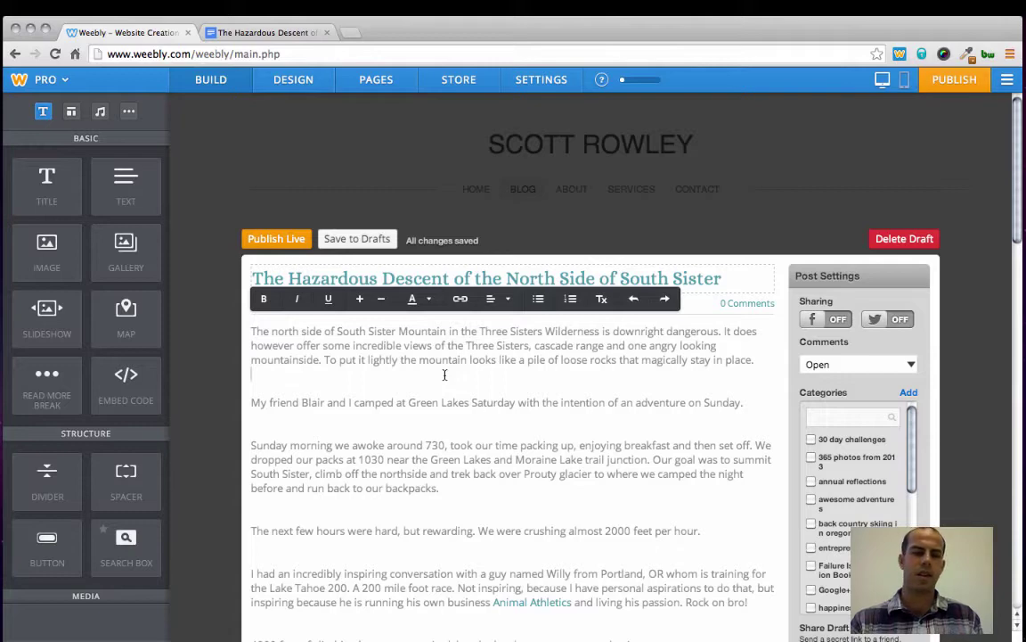
key("BackSpace")
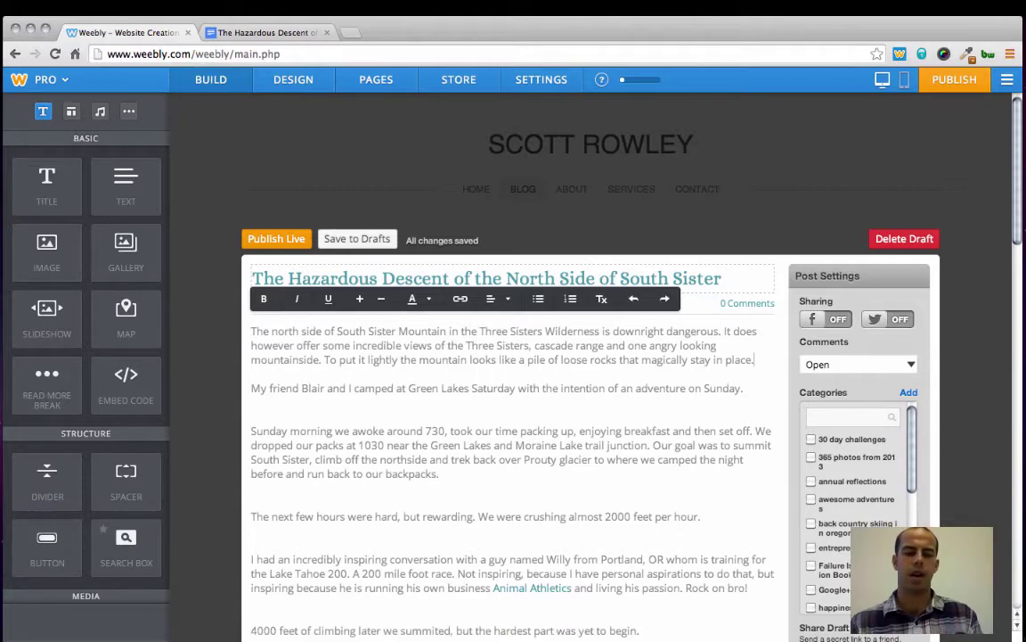
key("super+a")
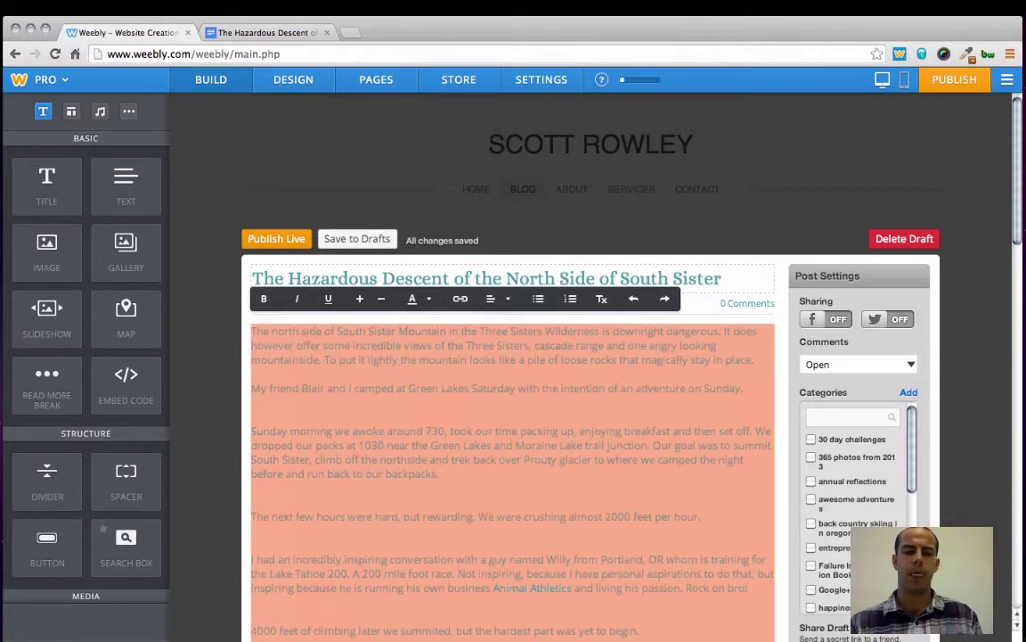
left_click(602, 301)
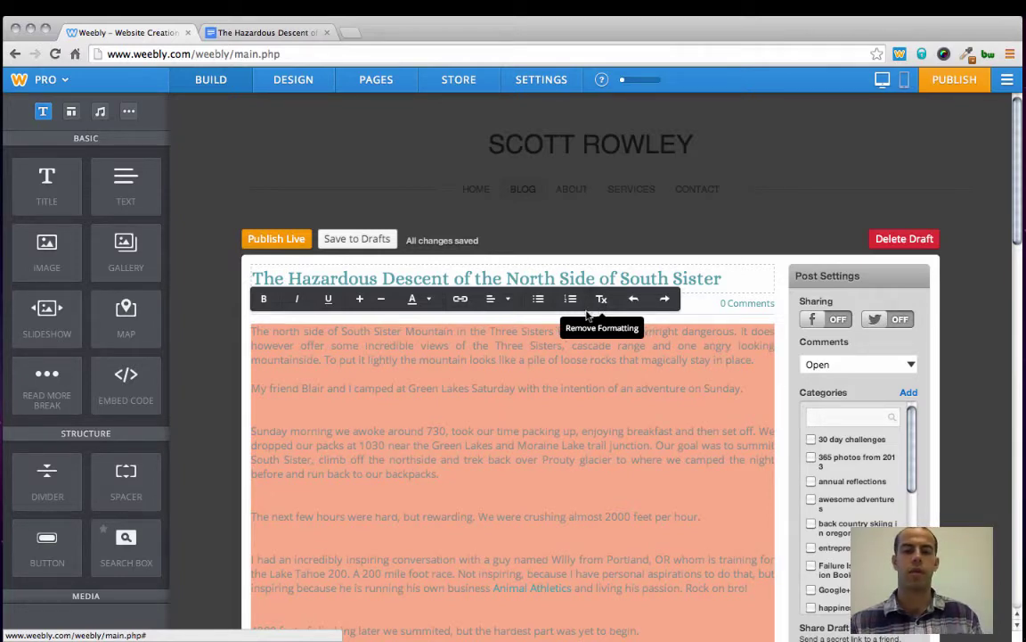
Remove the blank lines around 'Sunday.', 'The next few hours', 'Rock on bro!' and 'Do not forget'
left_click(400, 408)
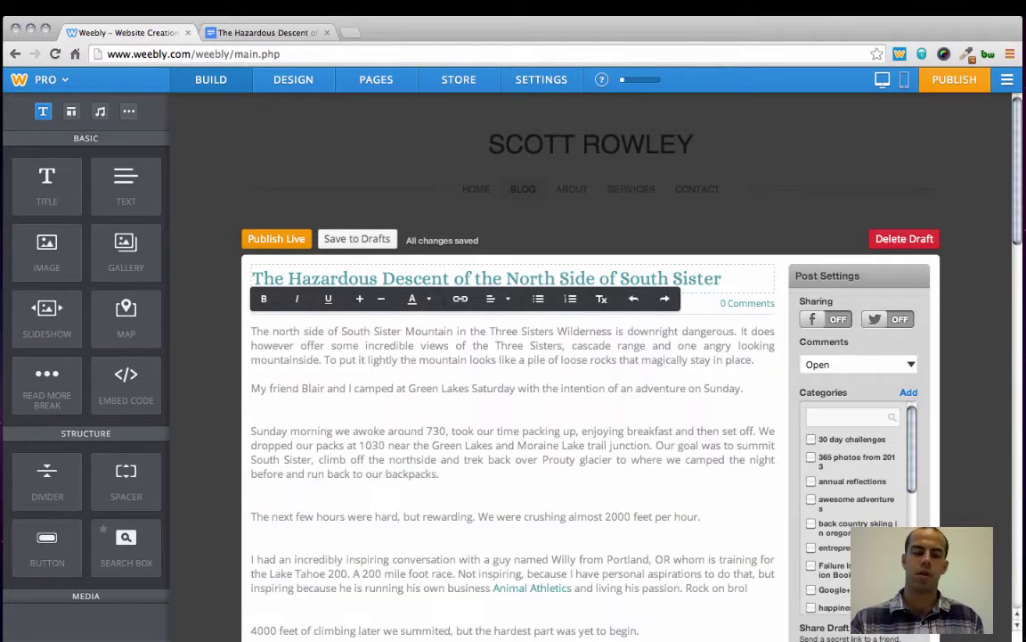
key("BackSpace")
left_click(277, 486)
key("BackSpace")
left_click(274, 502)
key("BackSpace")
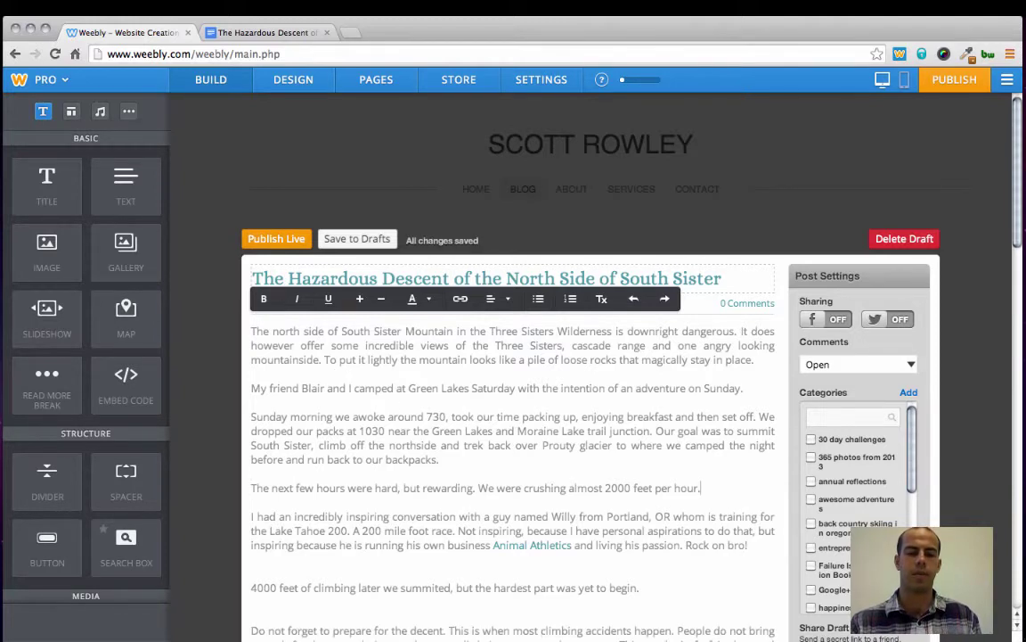
scroll(274, 502, "down", 1)
scroll(233, 463, "down", 1)
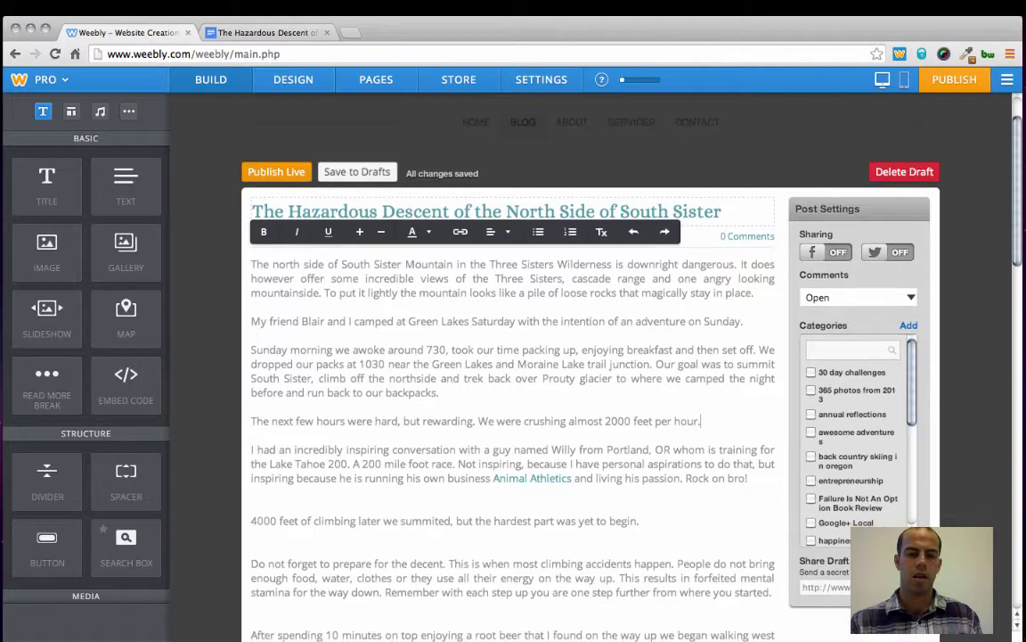
left_click(262, 493)
key("BackSpace")
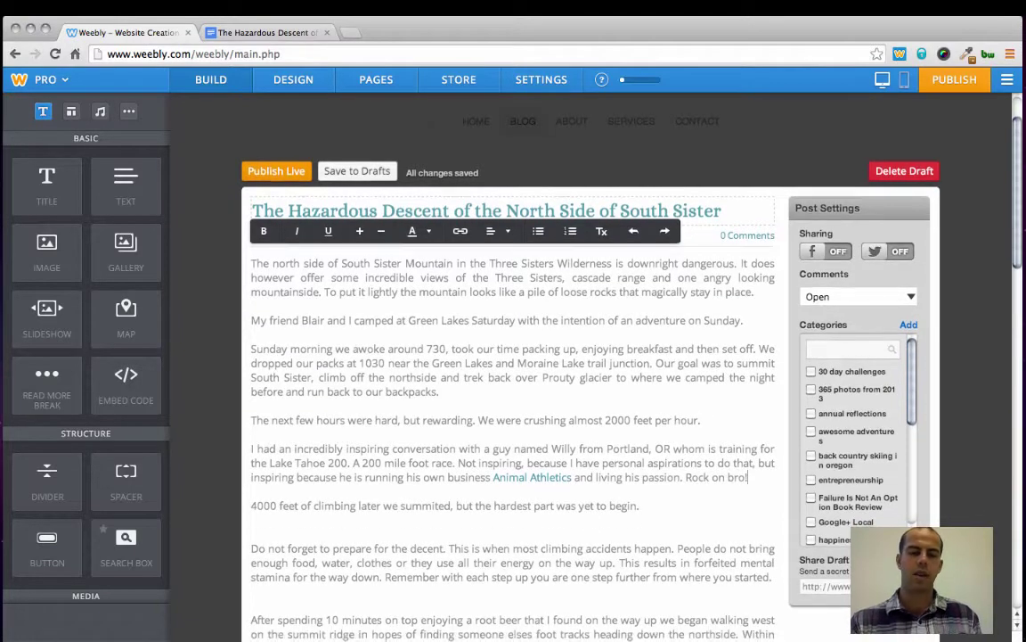
scroll(264, 493, "down", 2)
left_click(259, 440)
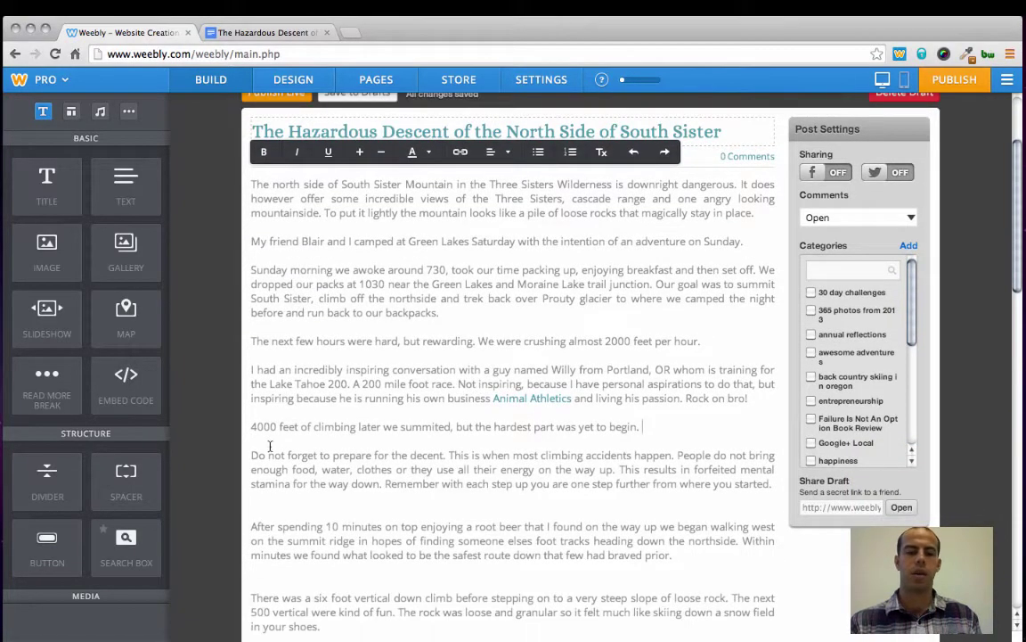
key("BackSpace")
Remove the blank lines around 'There was', 'Yes! We scrambled', 'I am not using' and 'It felt good'
key("BackSpace")
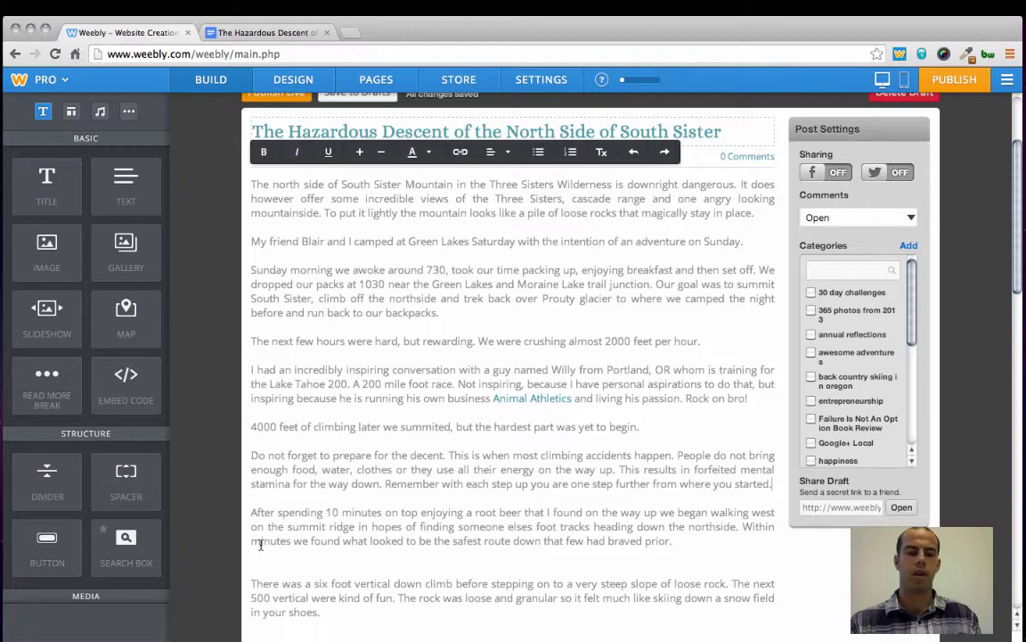
left_click(265, 561)
key("BackSpace")
scroll(267, 557, "down", 3)
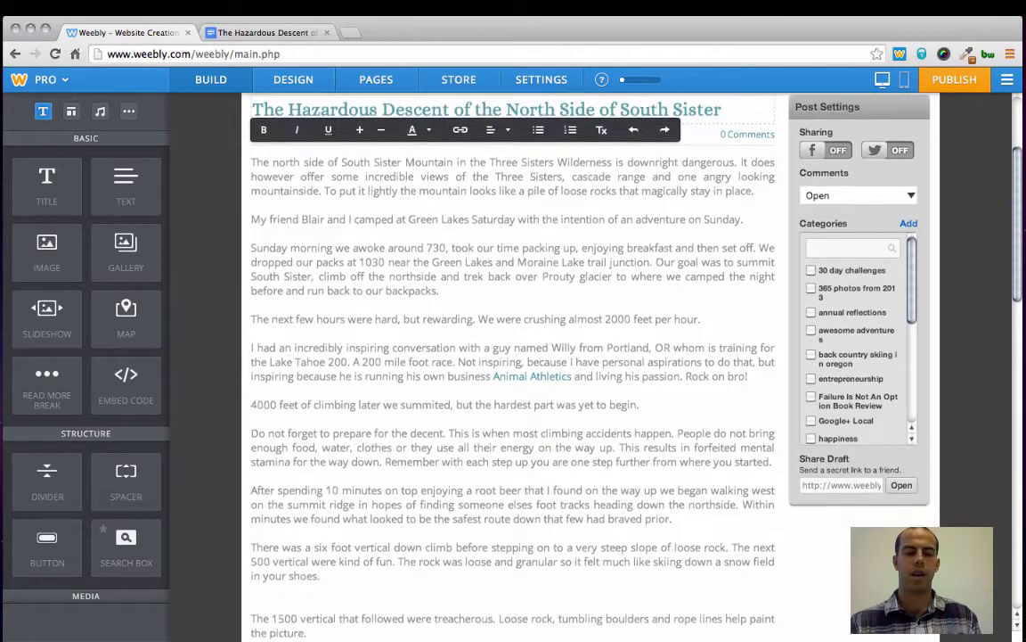
left_click(264, 511)
key("BackSpace")
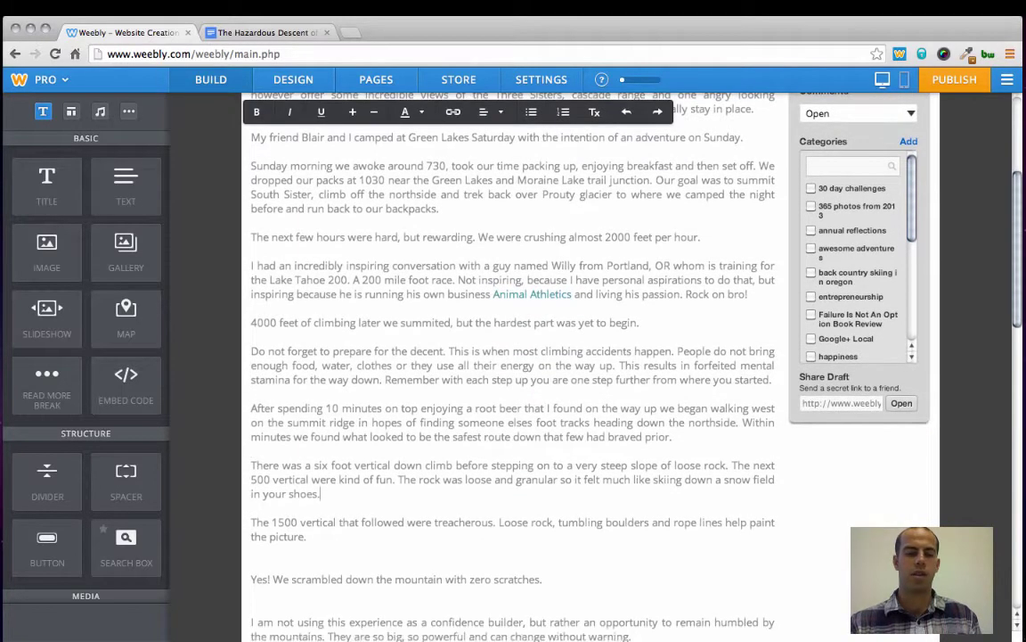
scroll(265, 513, "down", 1)
left_click(267, 517)
key("BackSpace")
left_click(264, 546)
key("BackSpace")
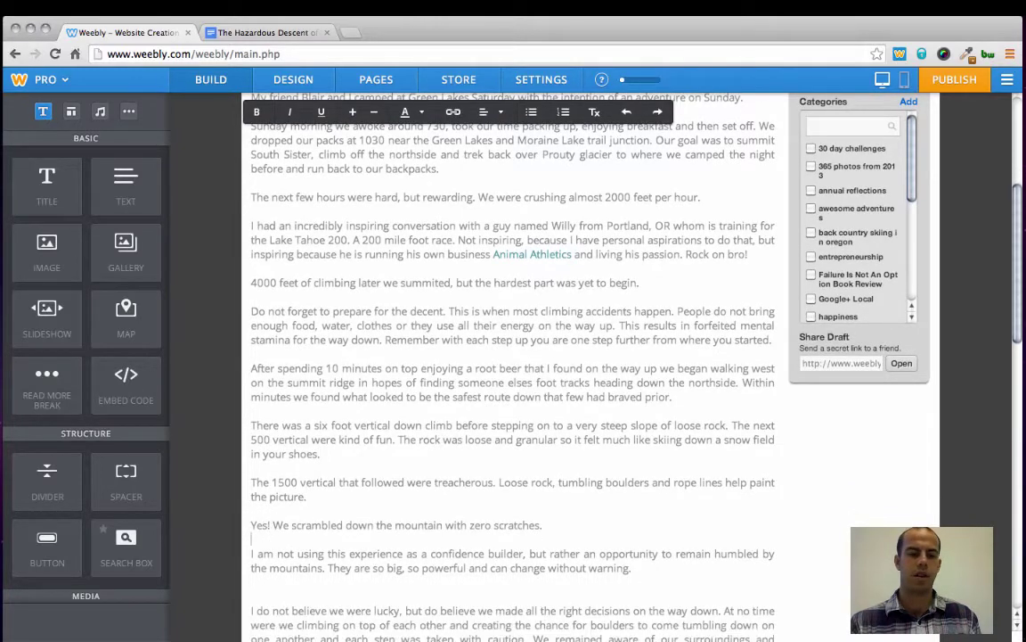
scroll(268, 534, "down", 2)
left_click(270, 508)
key("BackSpace")
left_click(268, 572)
key("BackSpace")
scroll(285, 535, "down", 5)
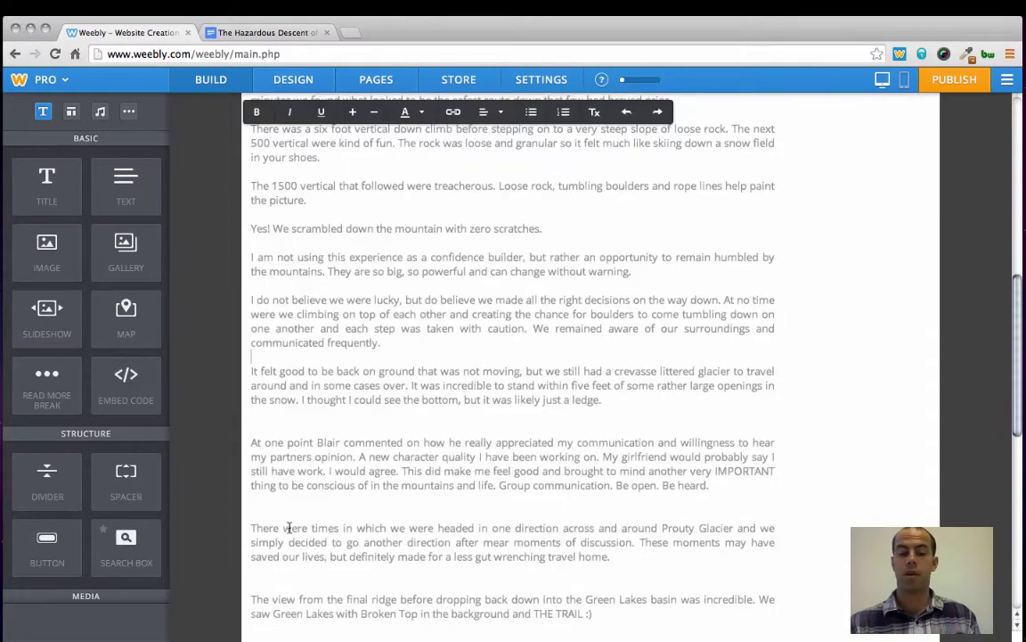
Remove the remaining blank lines from 'Be heard.' through 'Summit as friends!' and after the sign-off 'Scott'
key("BackSpace")
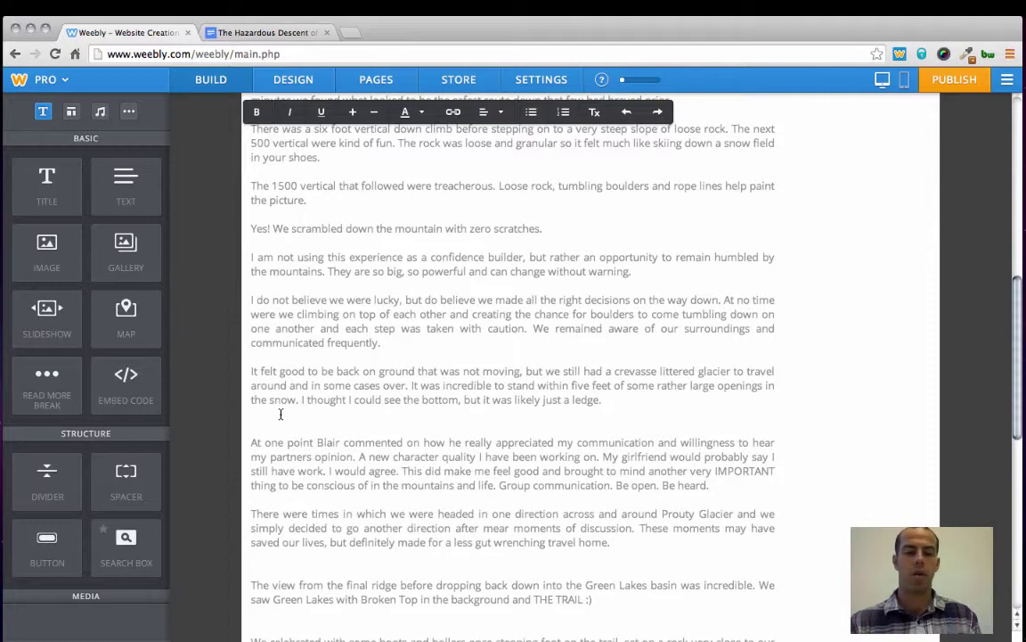
left_click(255, 414)
key("BackSpace")
scroll(281, 427, "down", 2)
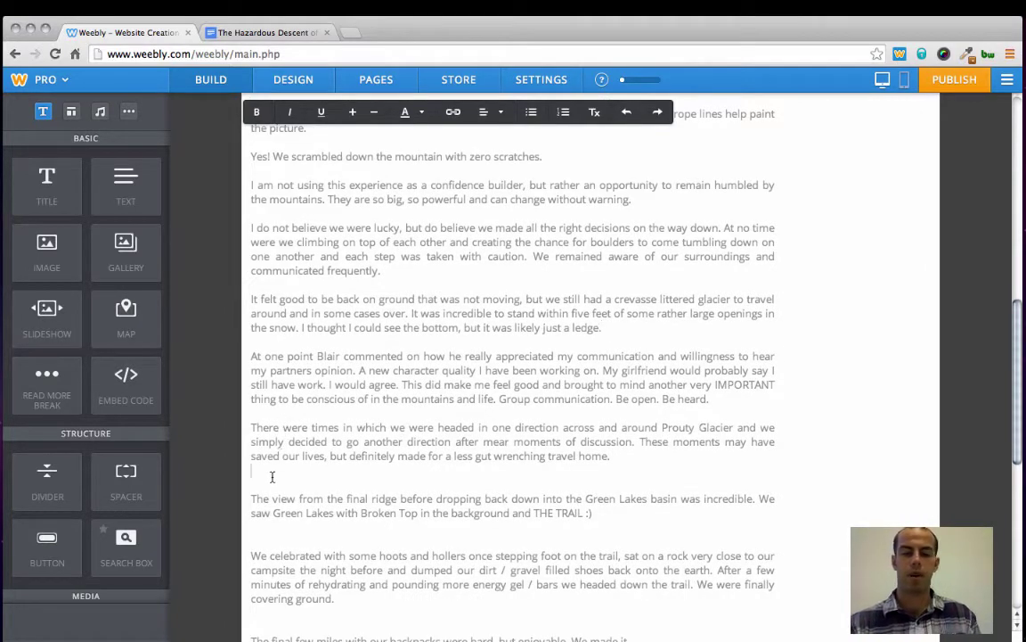
key("BackSpace")
left_click(269, 515)
key("BackSpace")
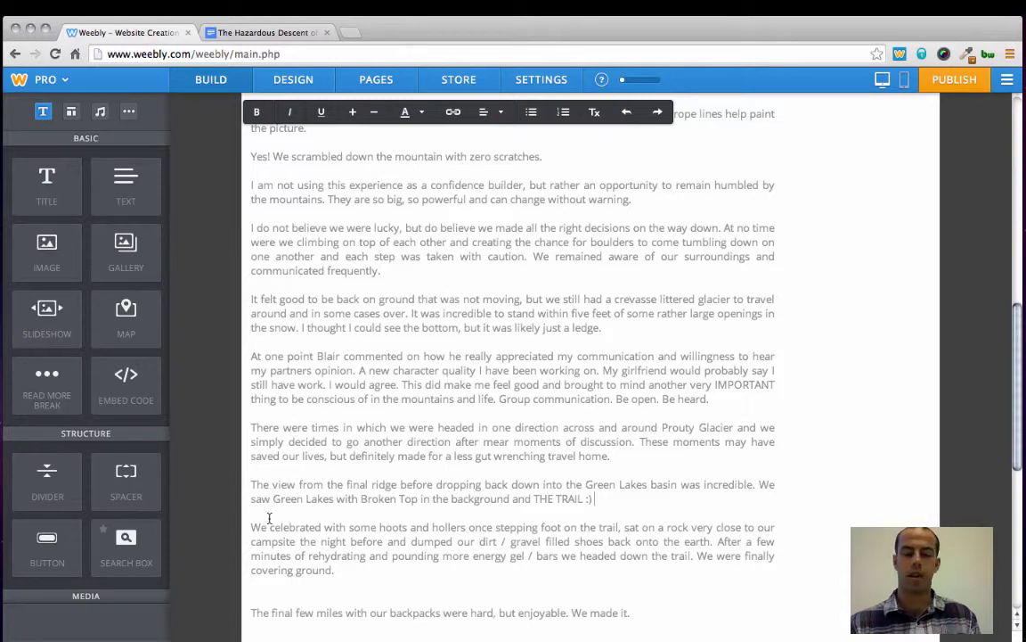
left_click(261, 597)
key("BackSpace")
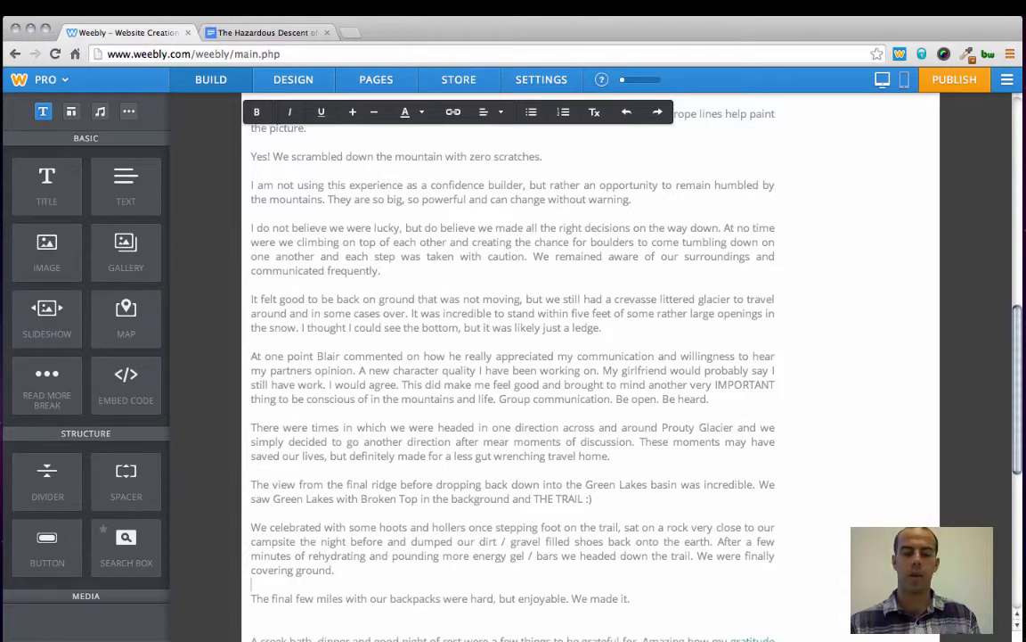
scroll(243, 531, "down", 3)
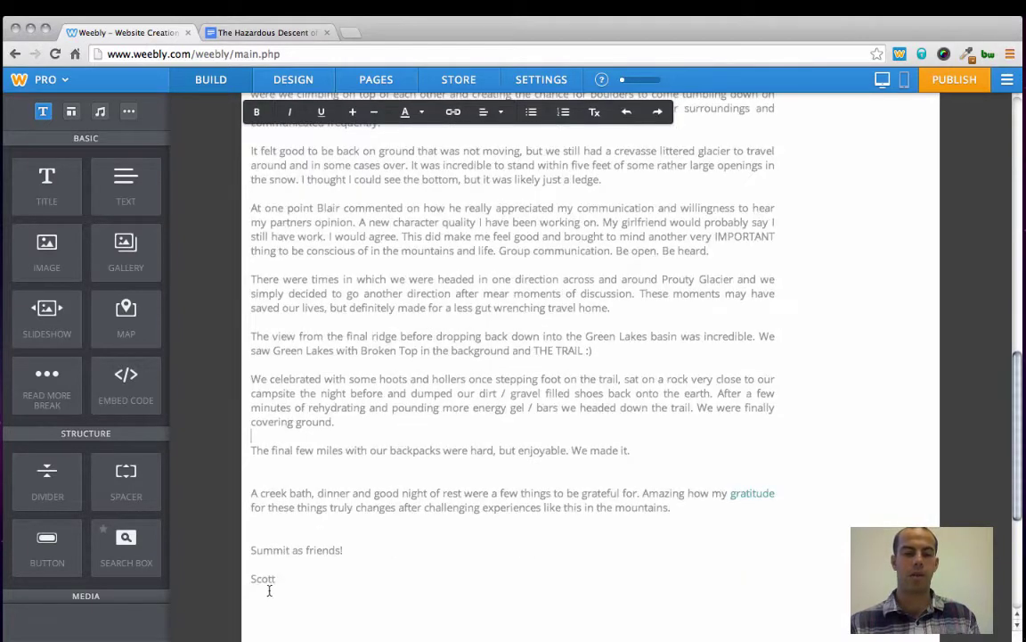
left_click(280, 485)
key("BackSpace")
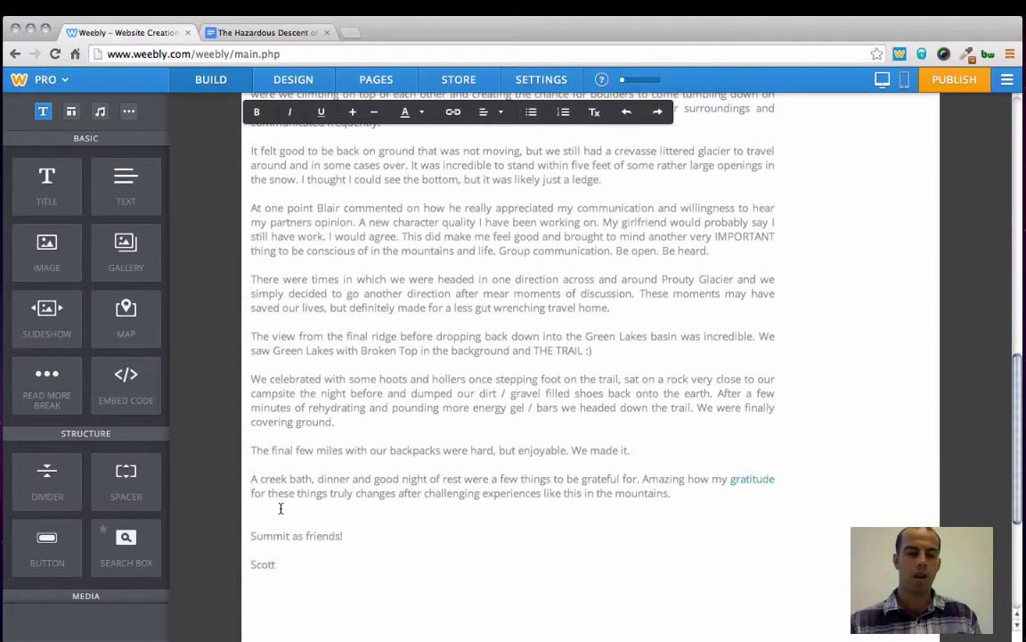
key("BackSpace")
left_click(266, 536)
key("BackSpace")
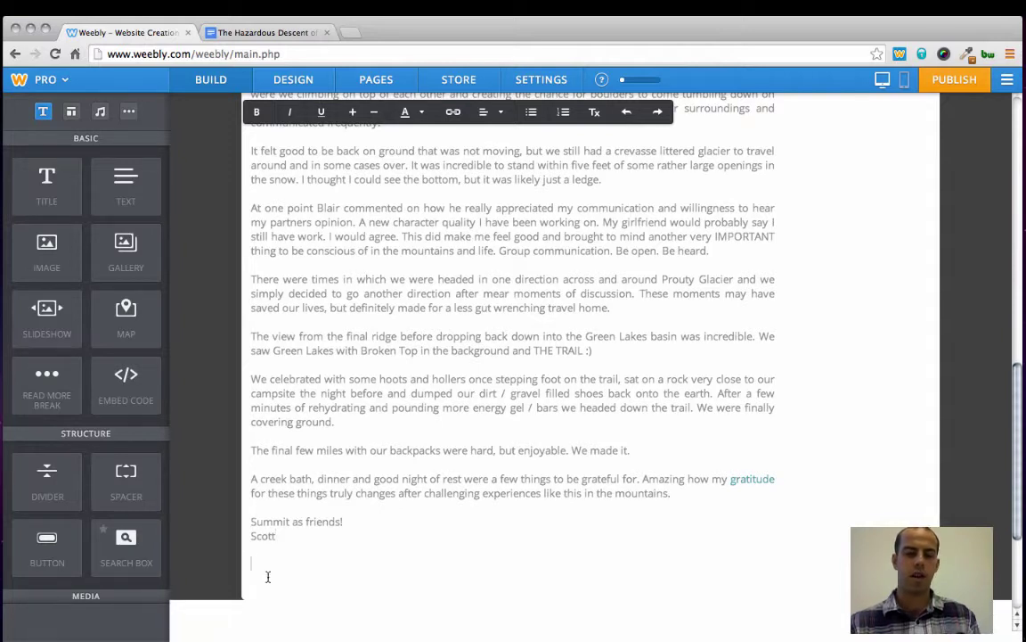
left_click(267, 563)
key("BackSpace")
key("BackSpace")
key("BackSpace")
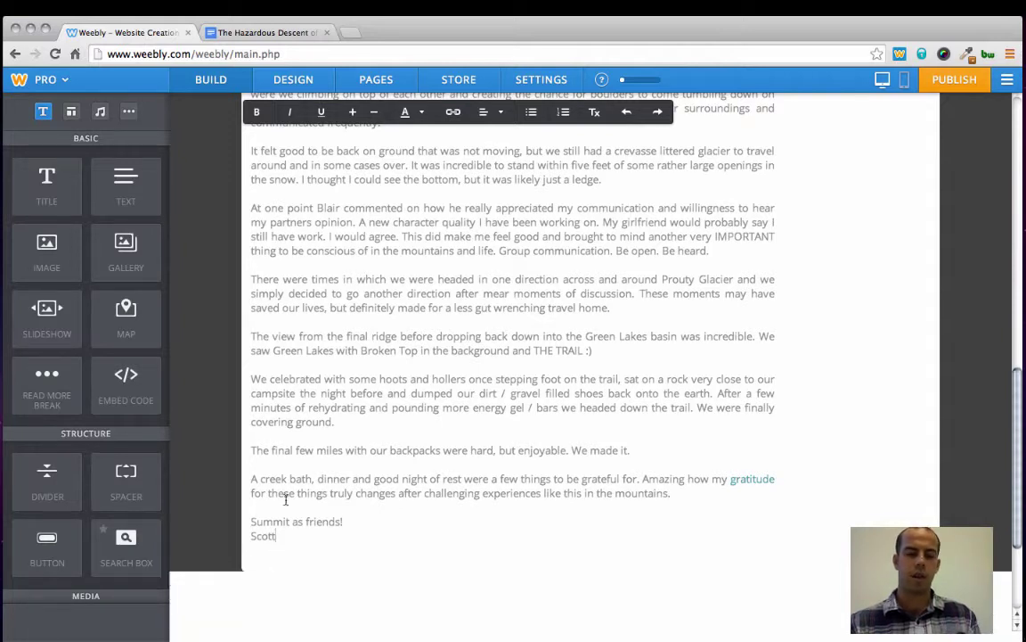
Enlarge all the post body text by one font size step
key("super+a")
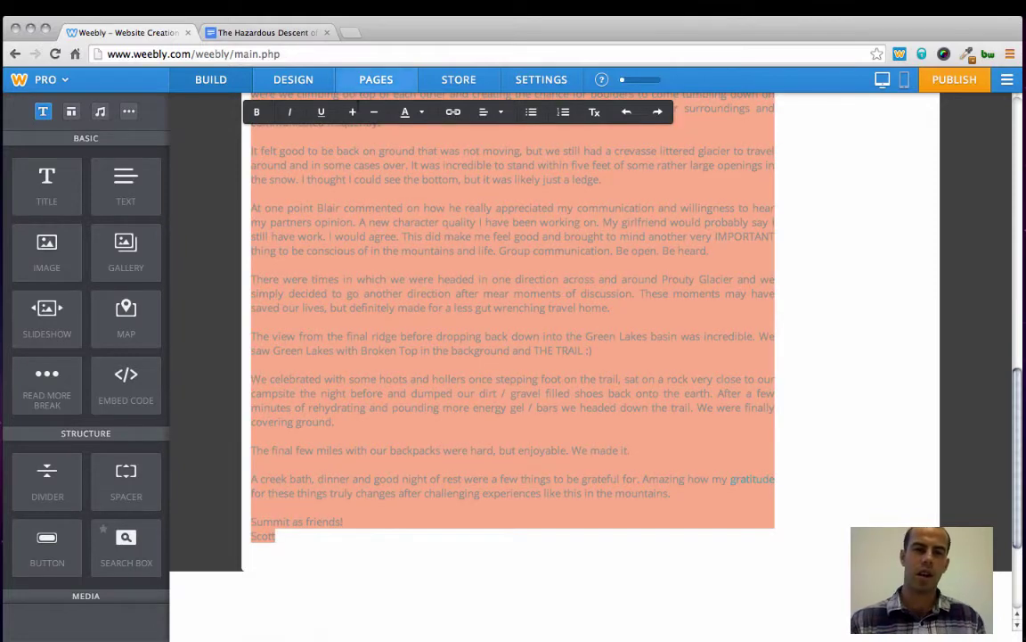
left_click(353, 114)
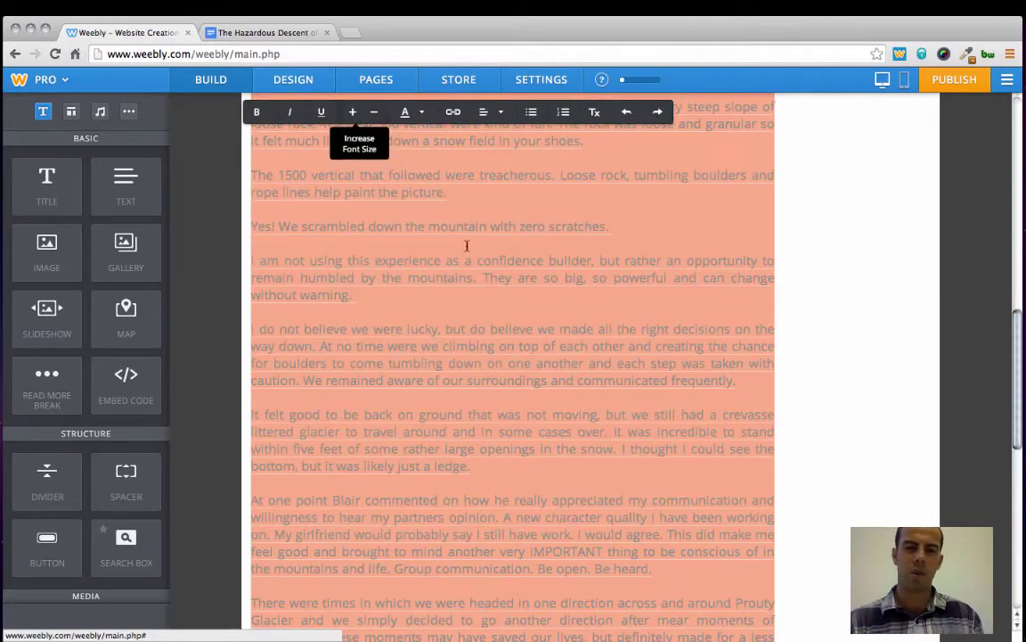
left_click(457, 328)
scroll(457, 327, "up", 10)
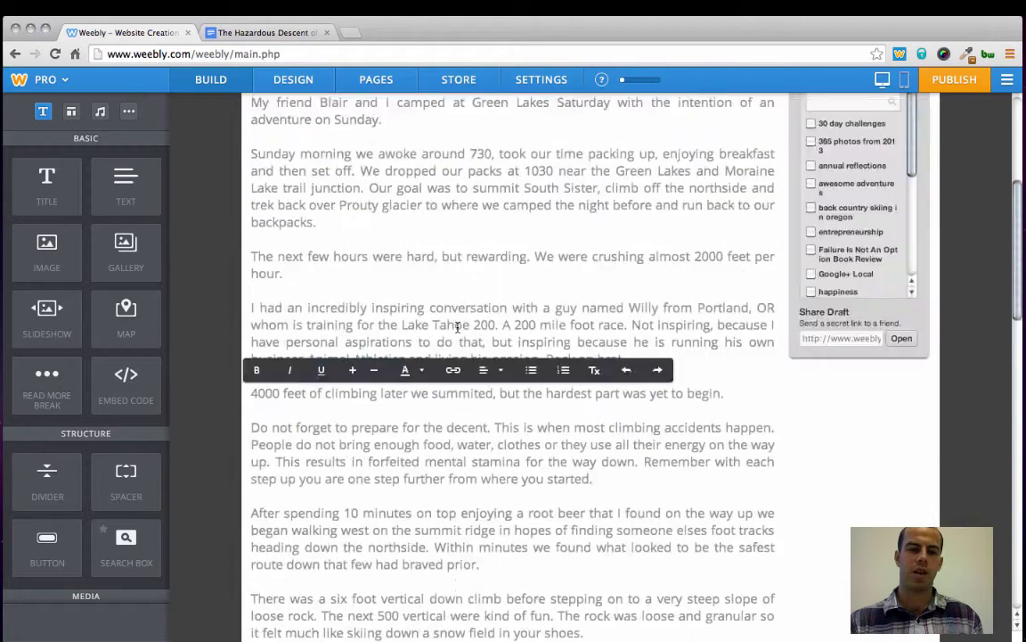
scroll(457, 328, "up", 4)
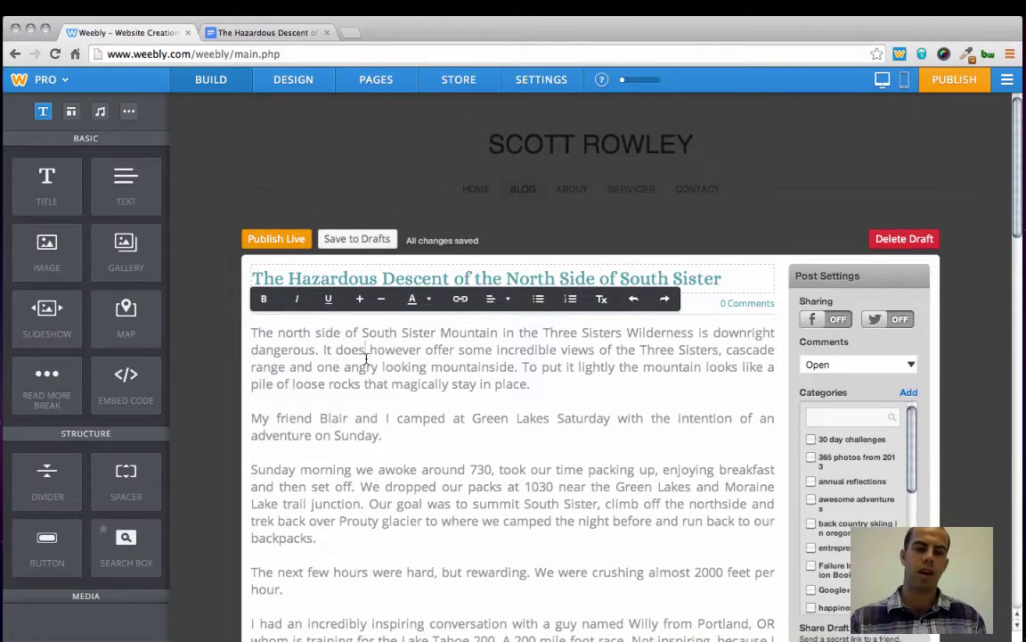
key("super+a")
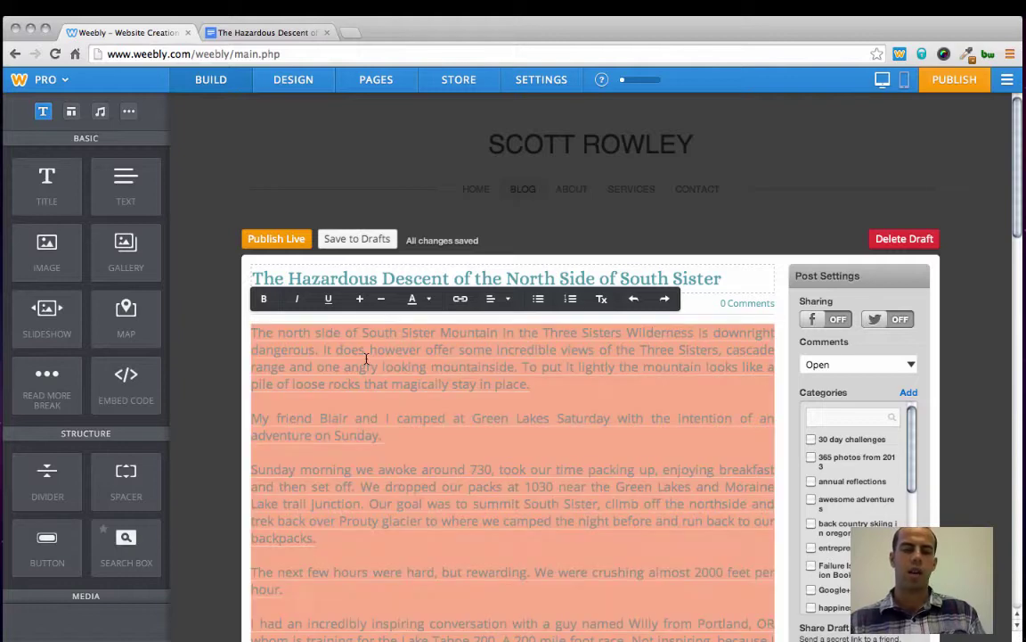
left_click(360, 301)
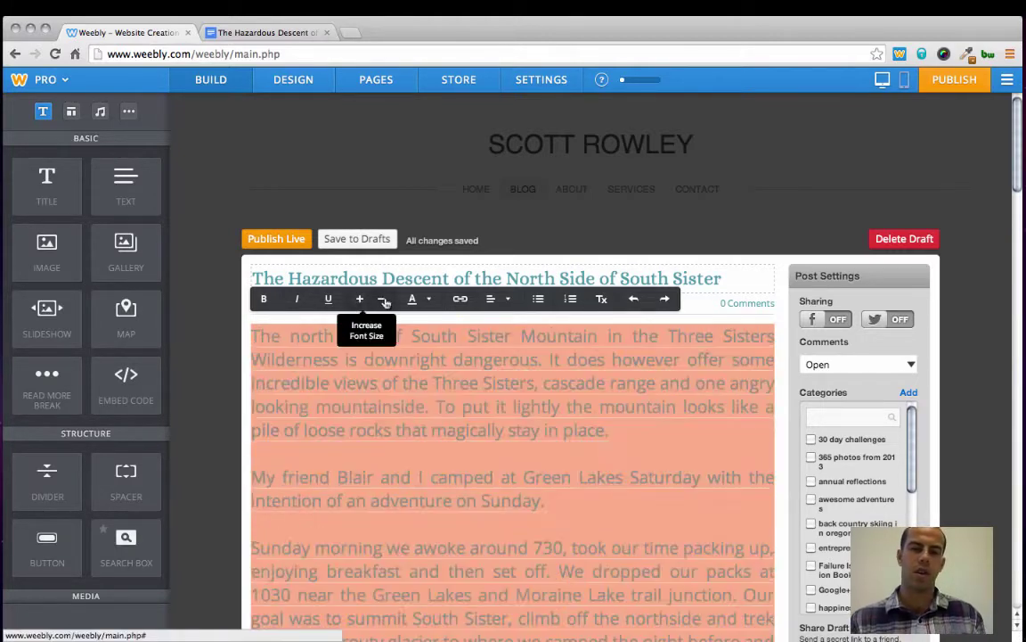
left_click(383, 302)
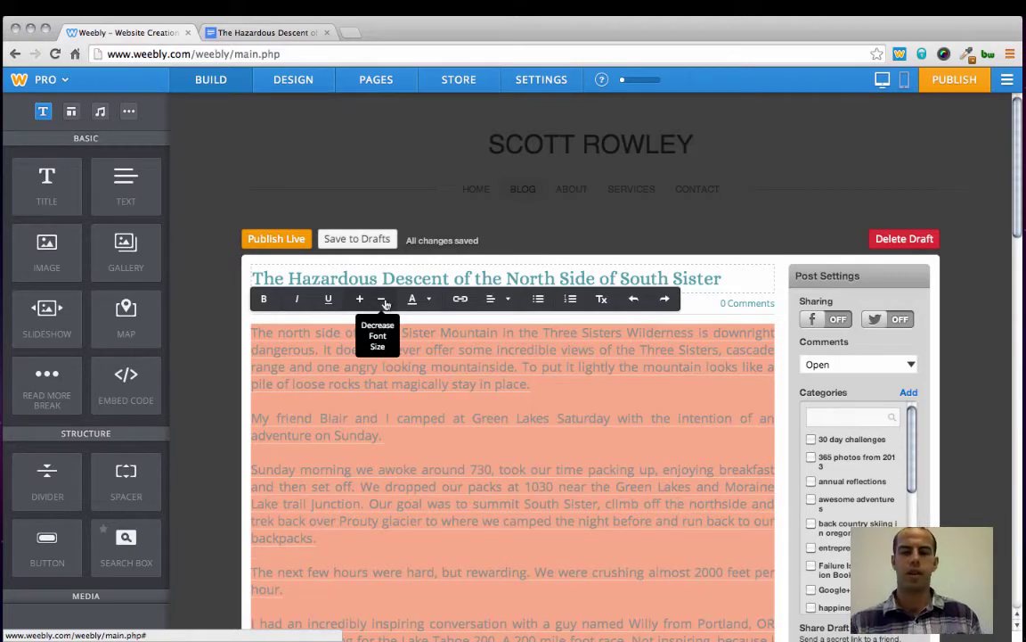
left_click(735, 289)
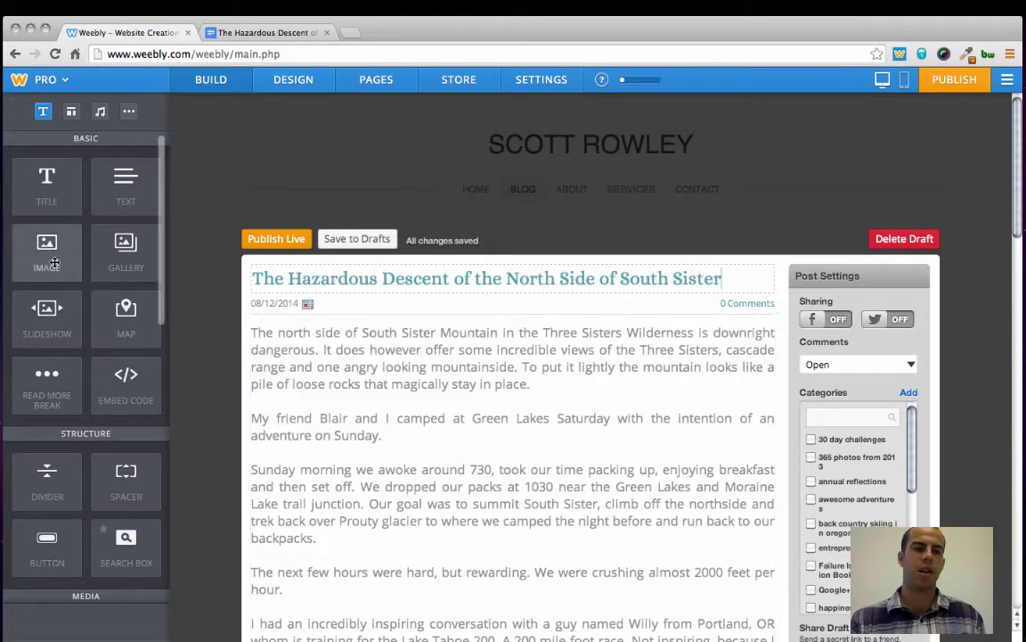
left_click_drag(53, 260, 272, 341)
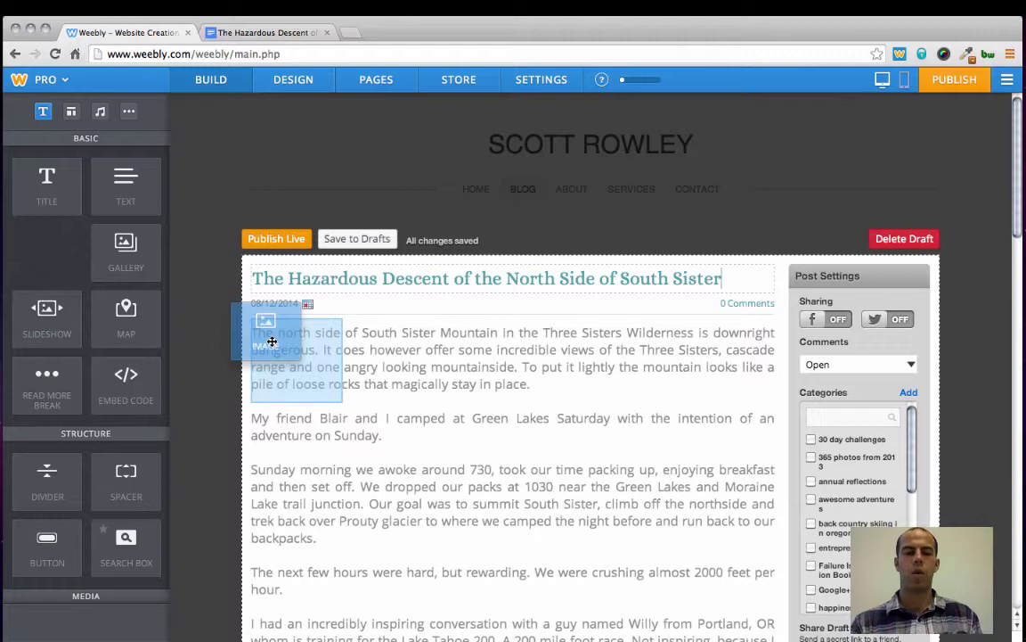
left_click_drag(271, 341, 246, 368)
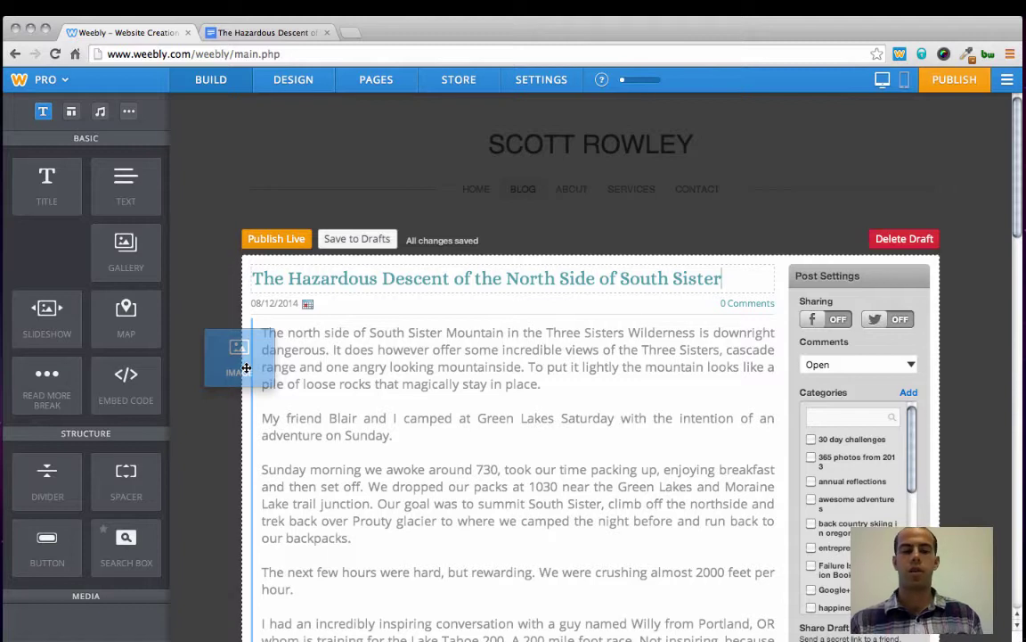
left_click_drag(246, 368, 246, 368)
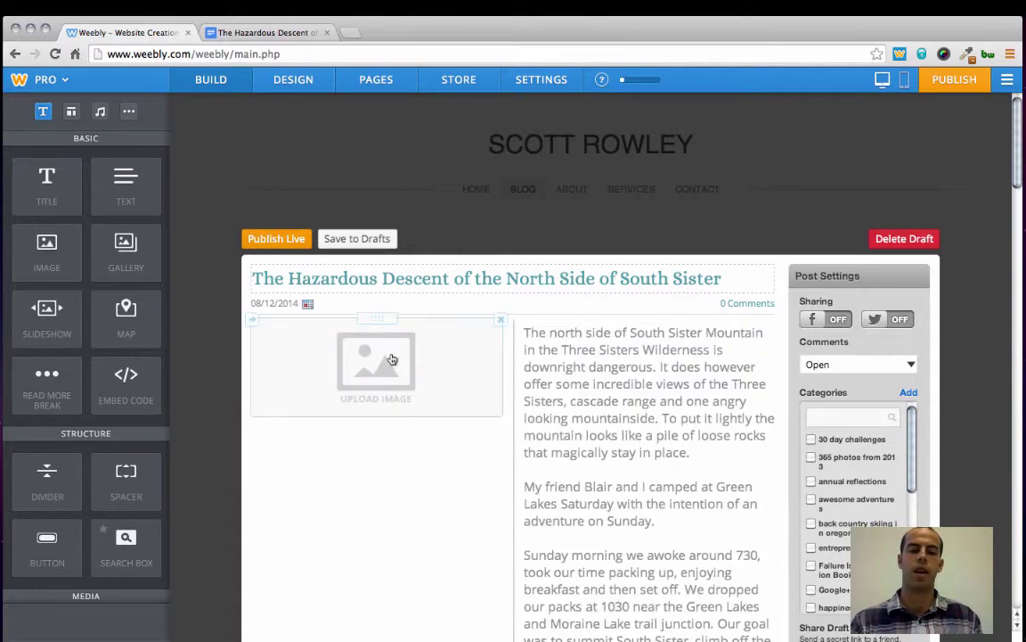
left_click(501, 321)
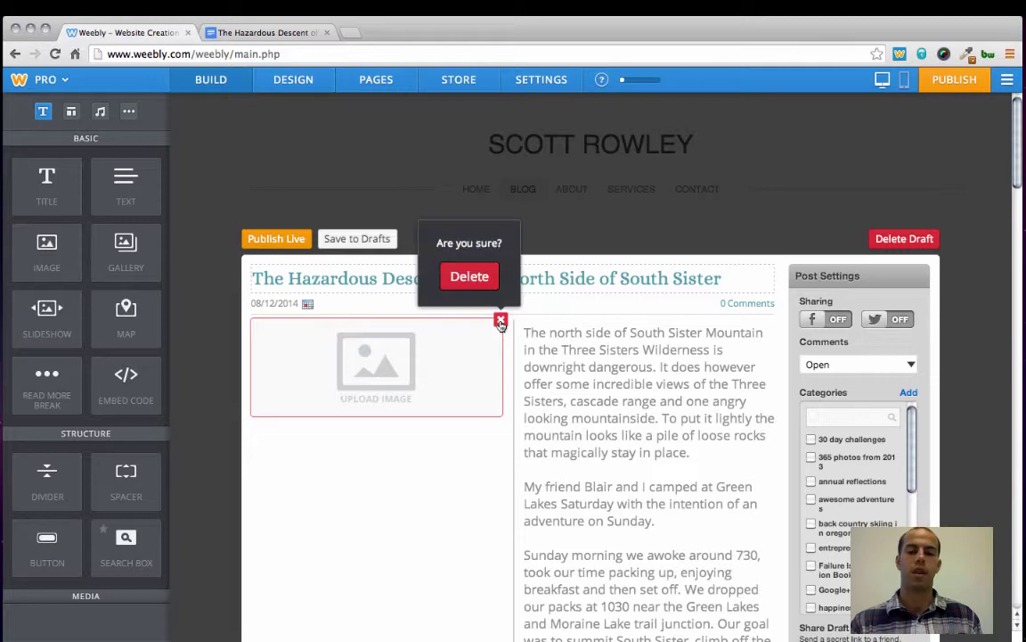
left_click(470, 277)
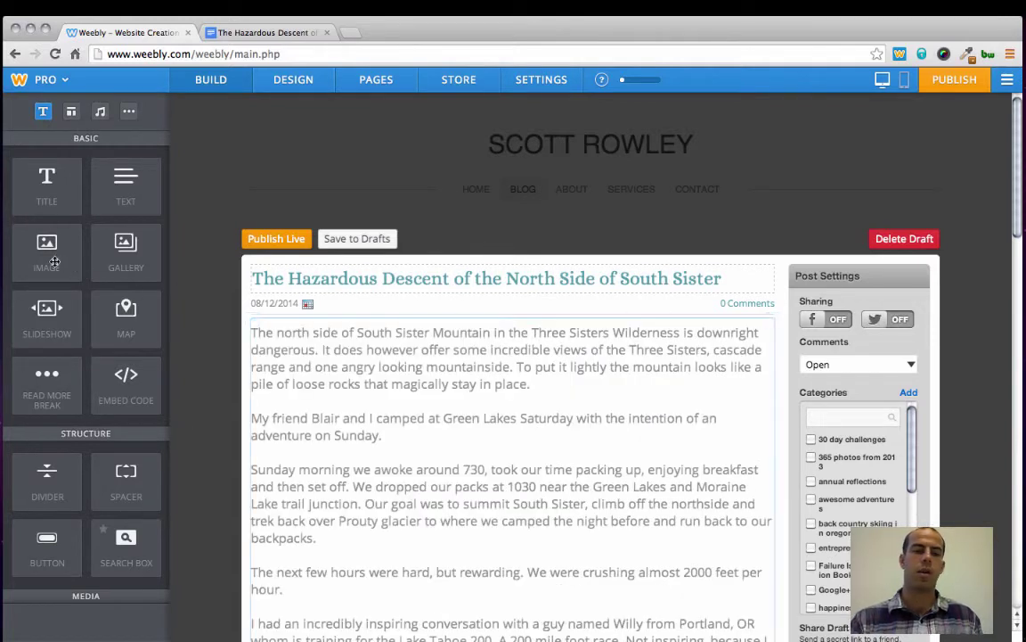
Drop an Image element beside the post's first paragraph
left_click_drag(49, 256, 300, 349)
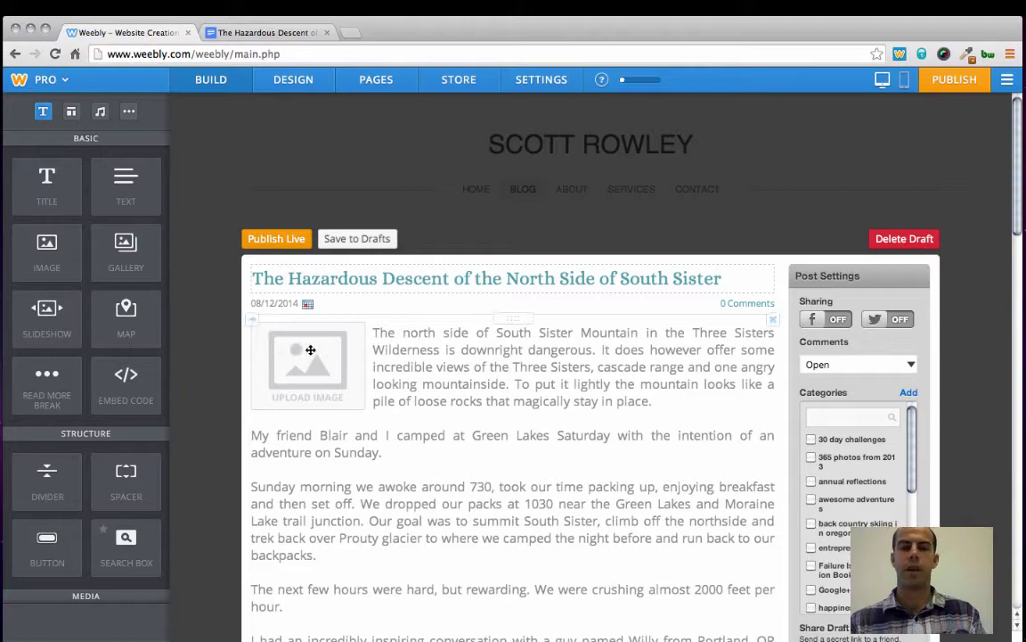
Upload Profile Image.jpg from the South Sister North Side Descent folder into the post's image block
key("F11")
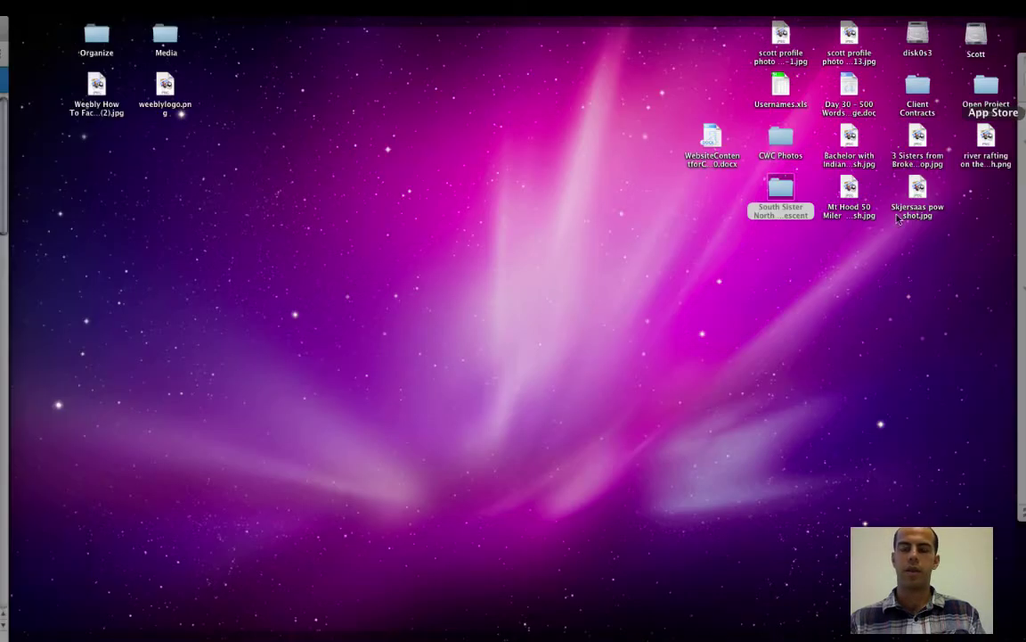
key("F9")
left_click(575, 297)
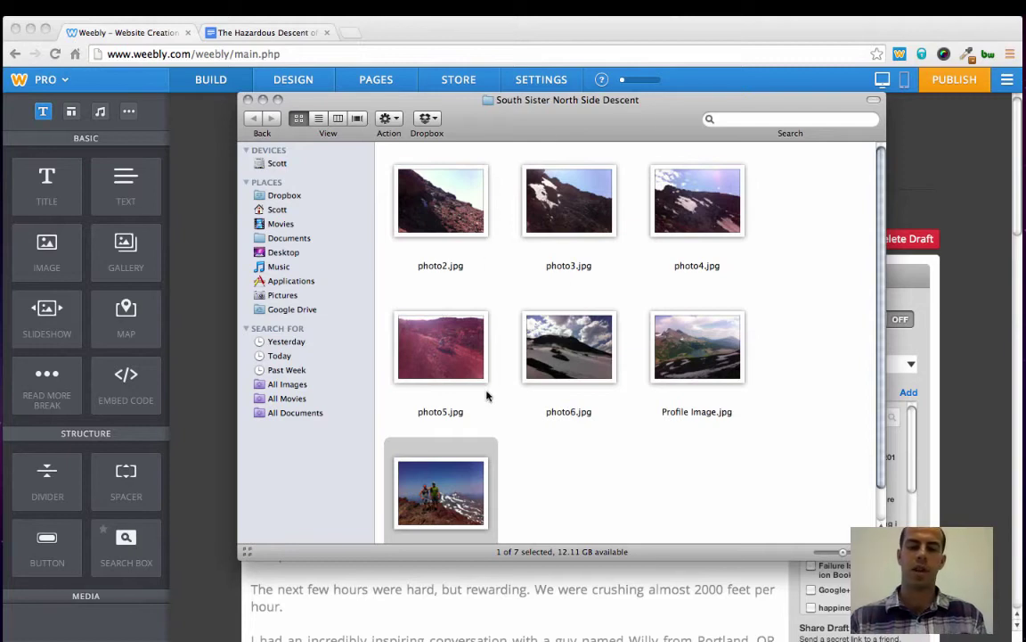
scroll(488, 394, "down", 1)
scroll(487, 395, "up", 1)
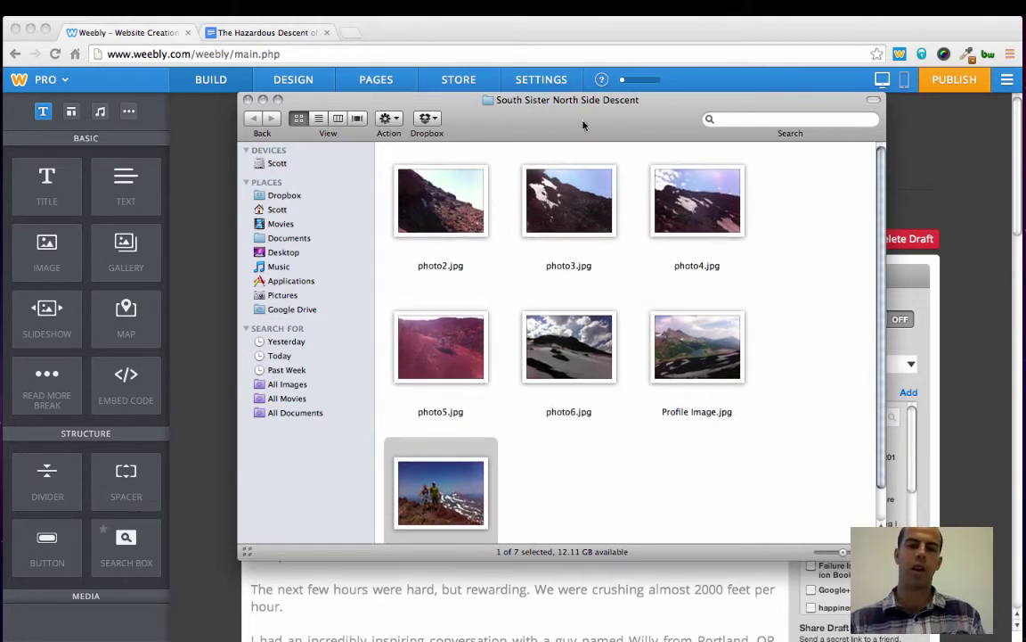
left_click_drag(592, 122, 811, 69)
left_click(923, 277)
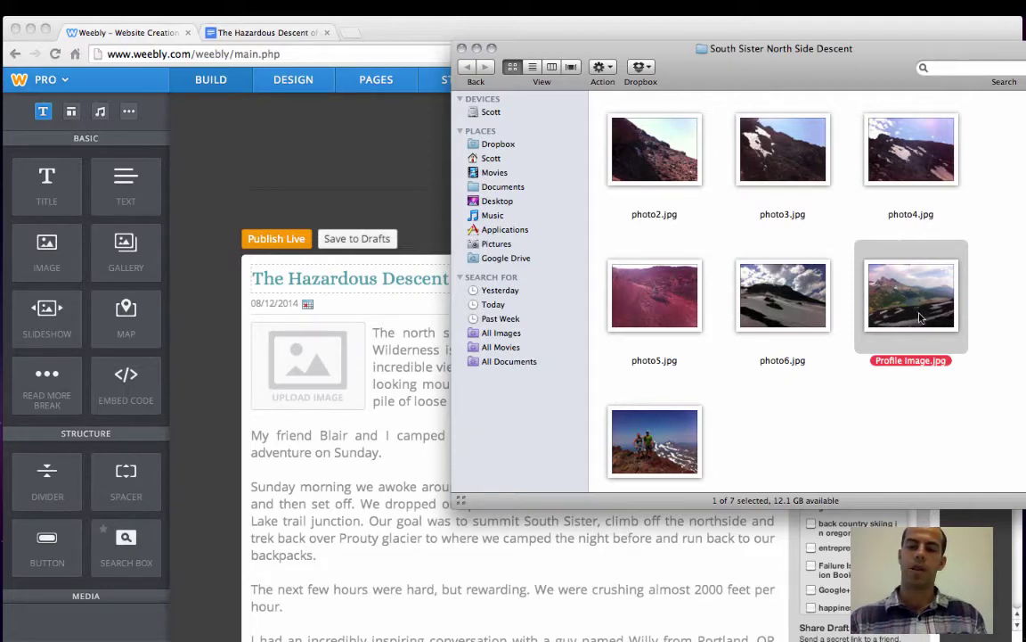
left_click_drag(921, 318, 330, 385)
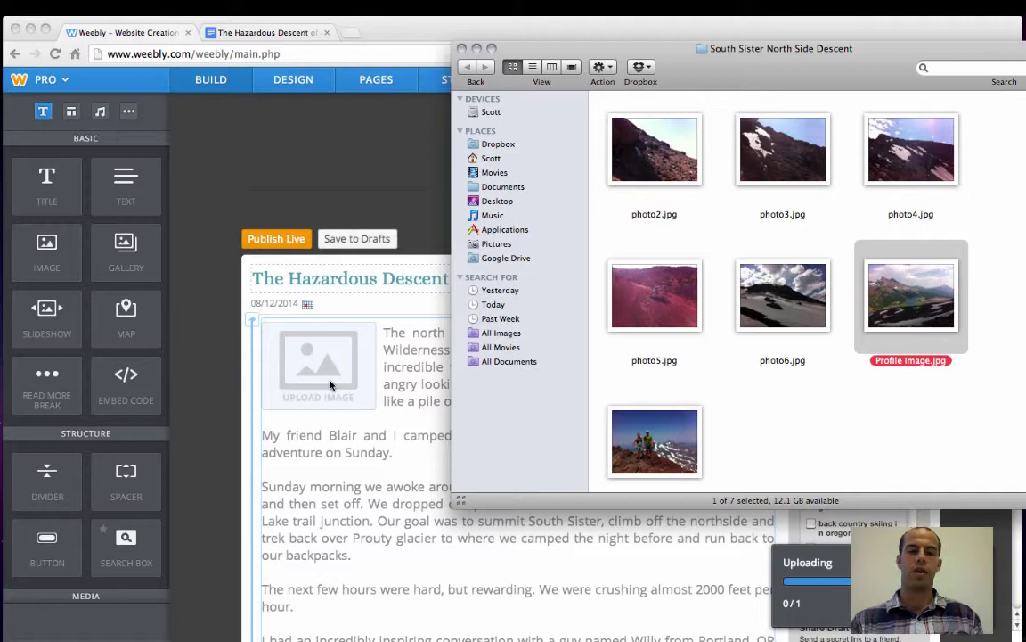
left_click(406, 468)
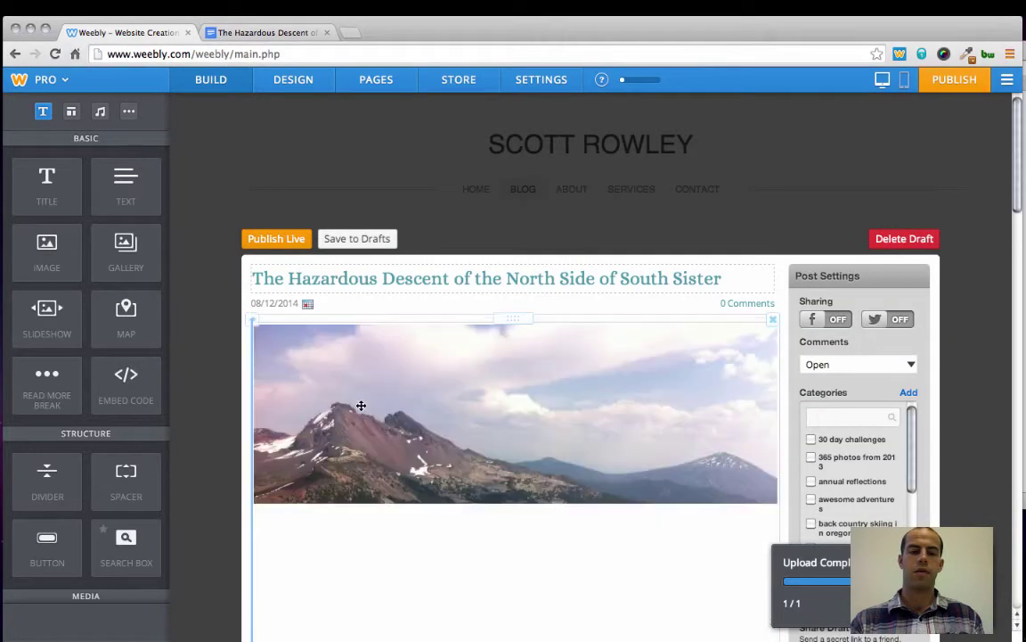
Resize the mountain photo to about 420 × 314 px in Edit Image and save it
scroll(499, 401, "down", 5)
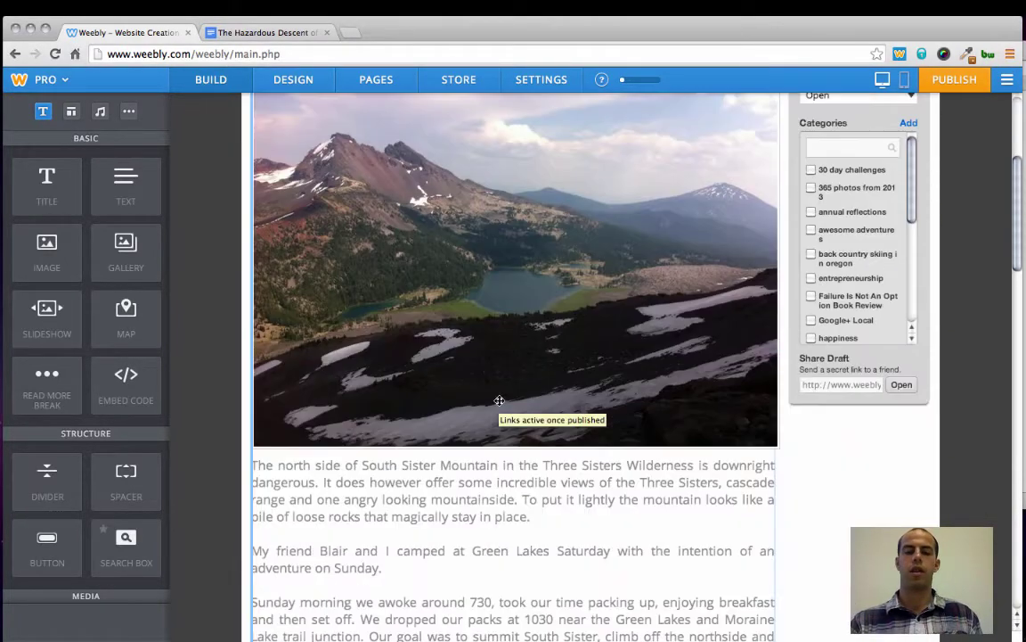
left_click(674, 385)
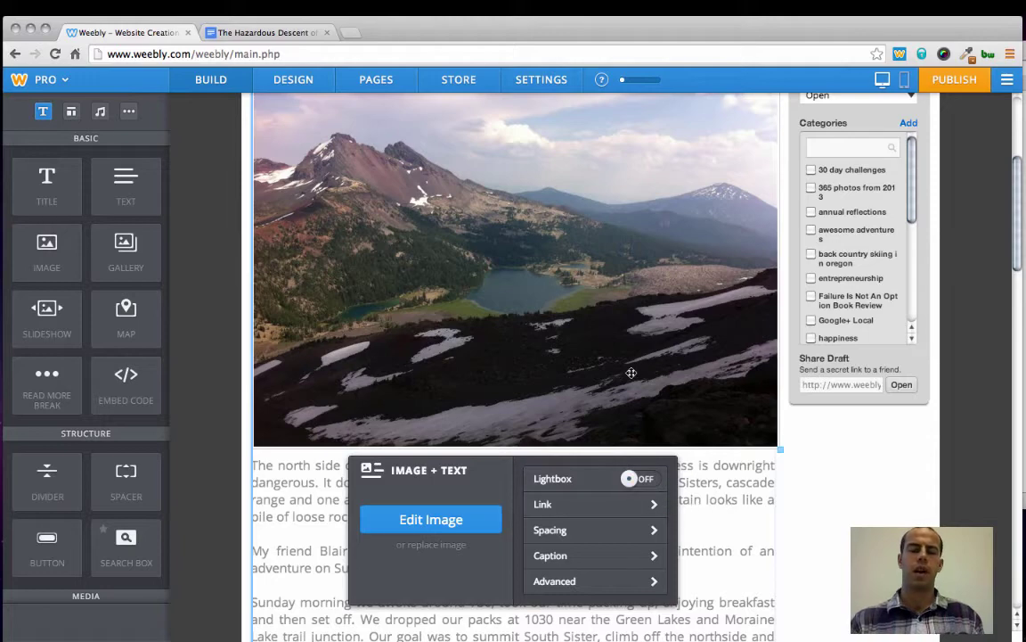
scroll(631, 373, "up", 5)
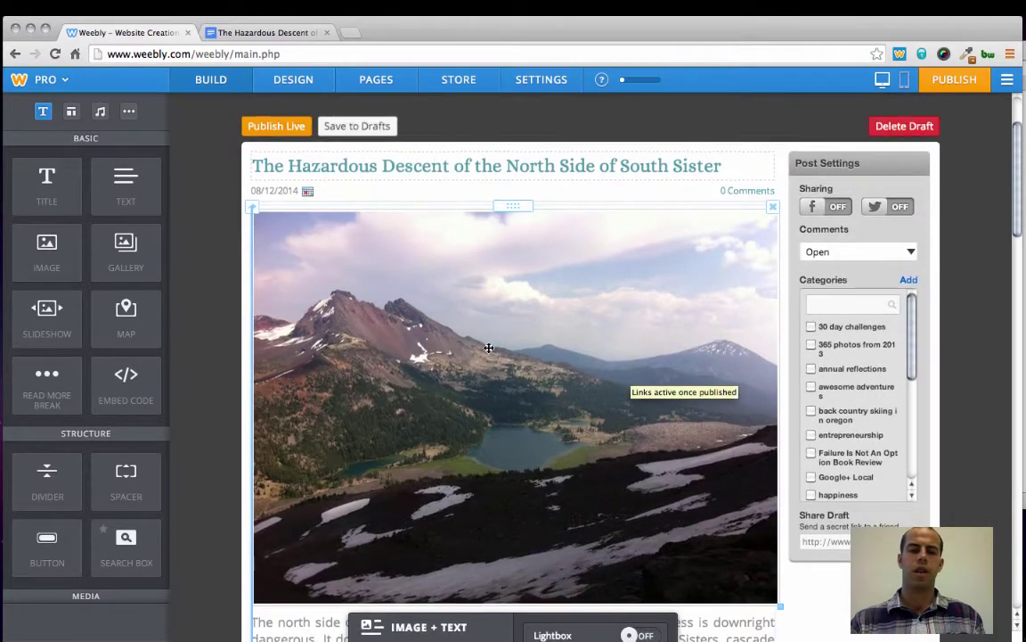
scroll(488, 348, "down", 4)
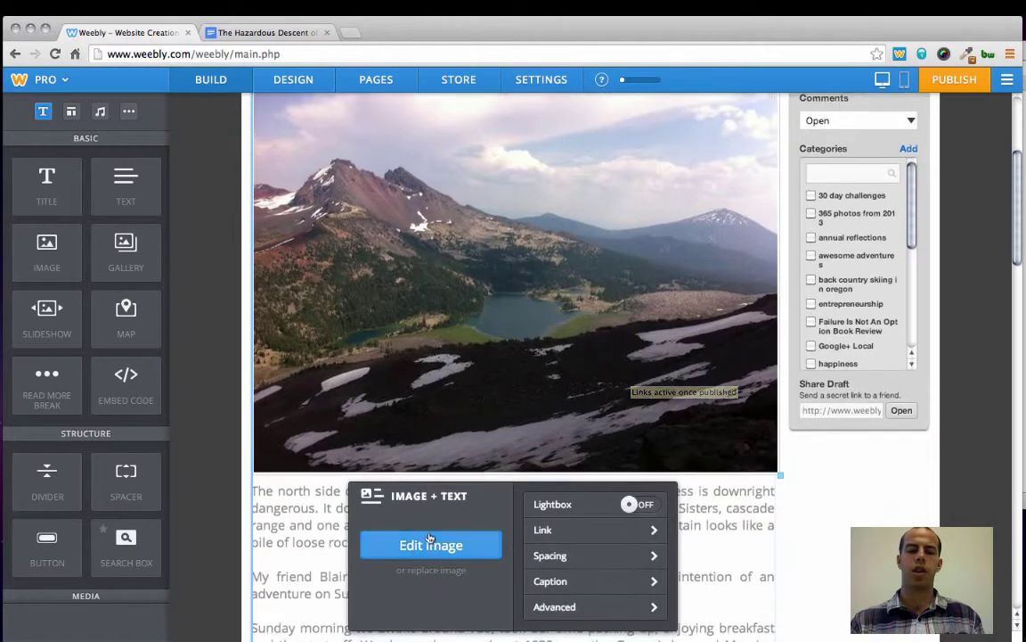
left_click(430, 543)
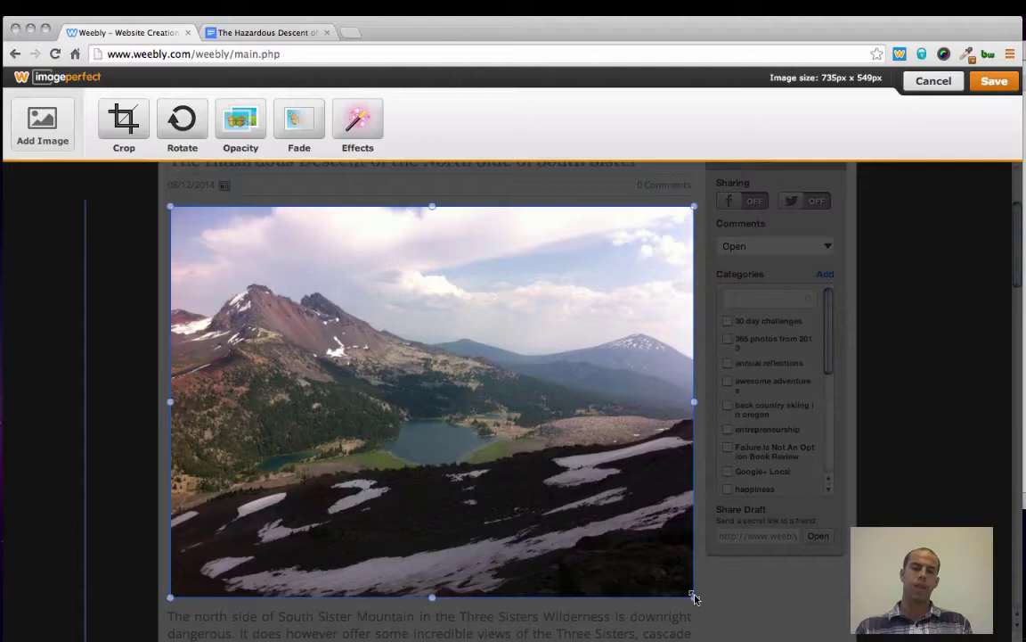
left_click_drag(695, 595, 470, 461)
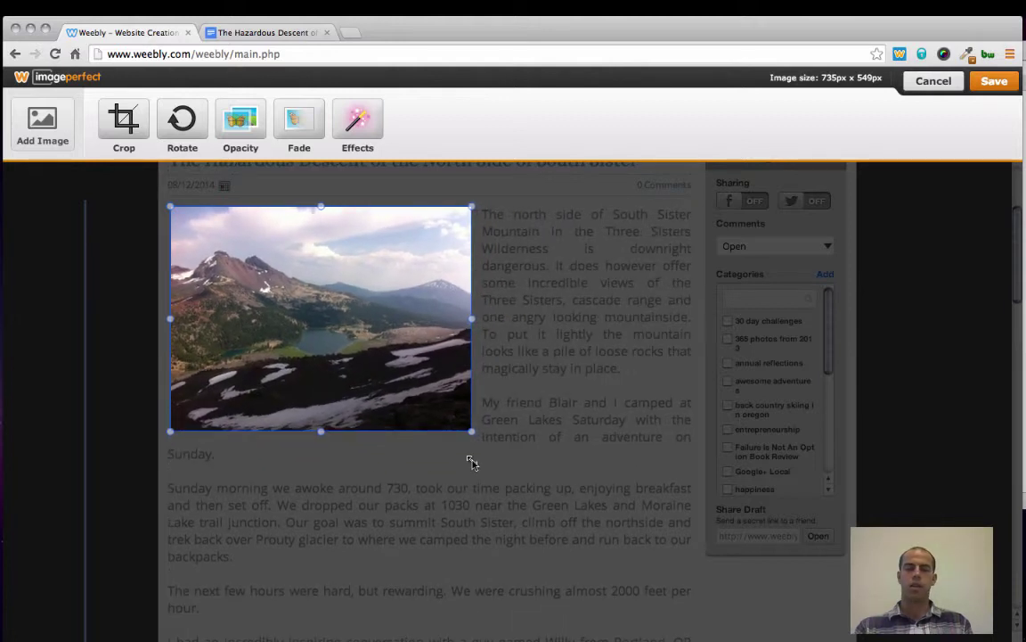
left_click_drag(473, 462, 469, 462)
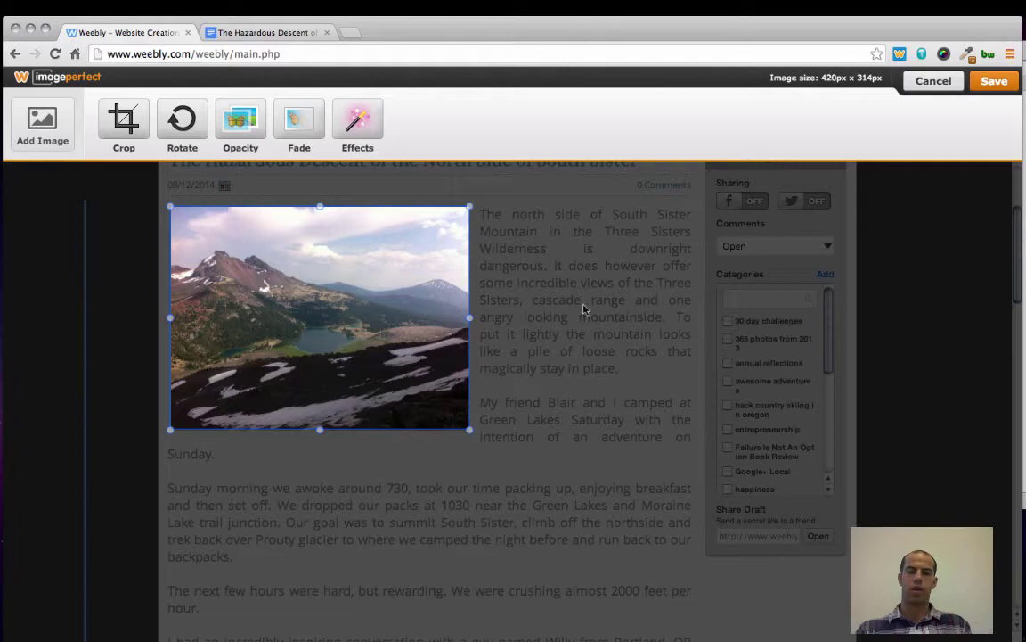
left_click(991, 82)
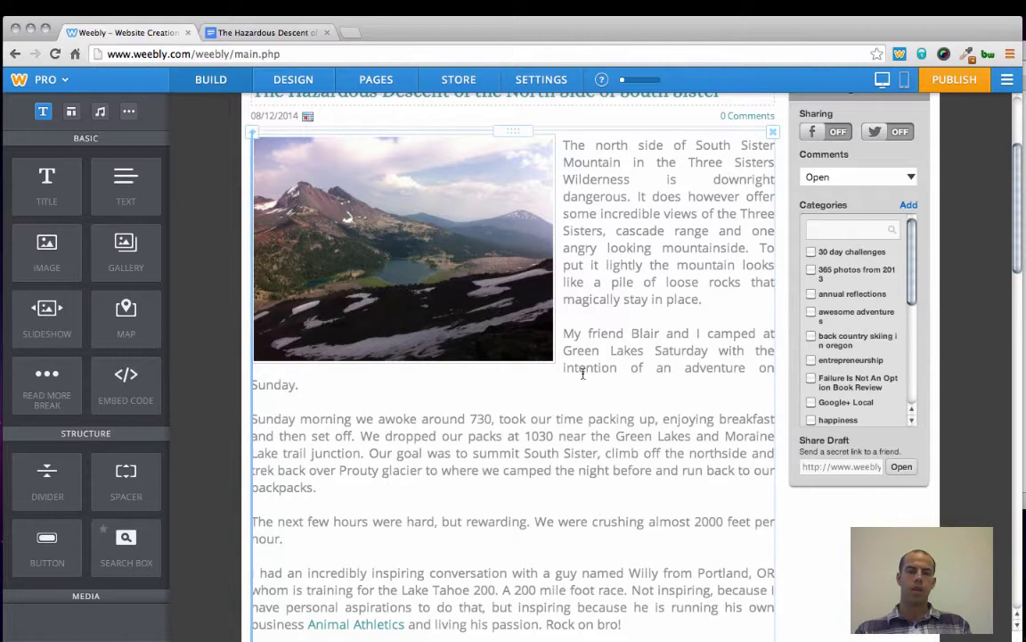
Turn Lightbox on for the mountain photo at the top of the post
scroll(530, 433, "up", 2)
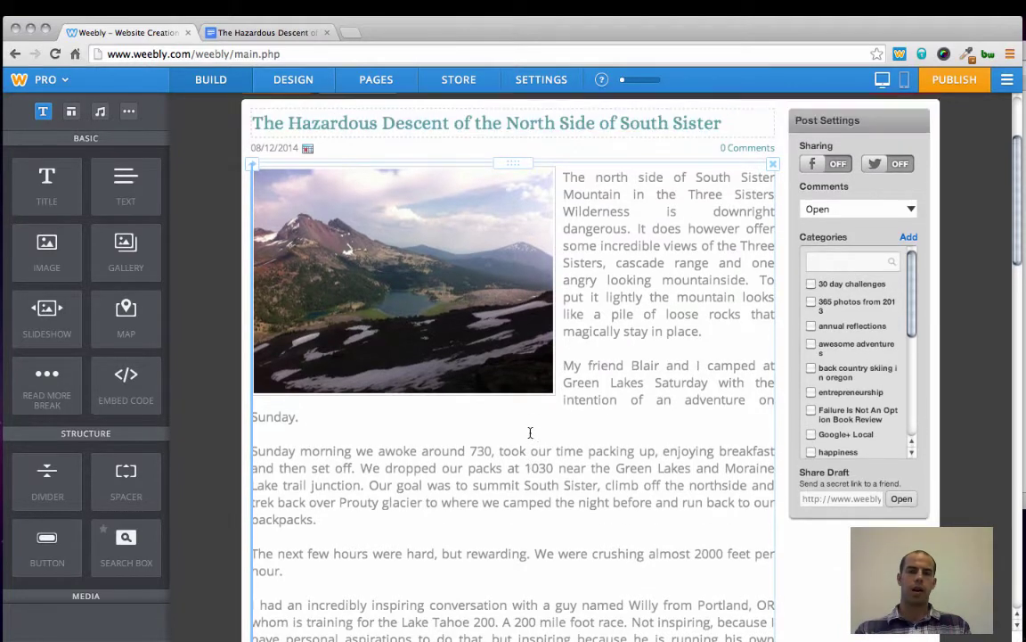
scroll(530, 432, "up", 1)
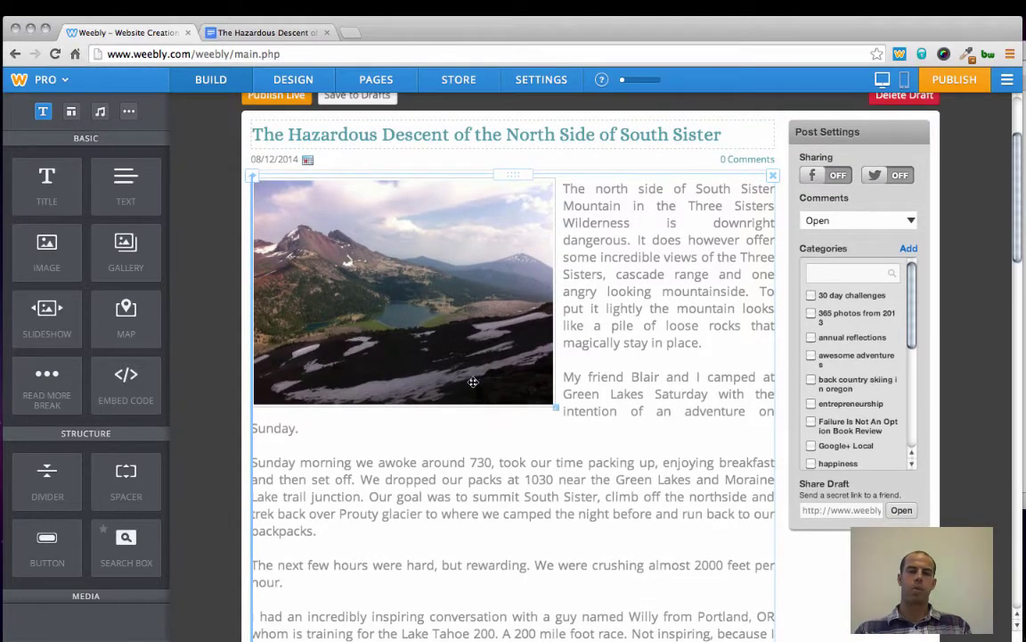
left_click(454, 346)
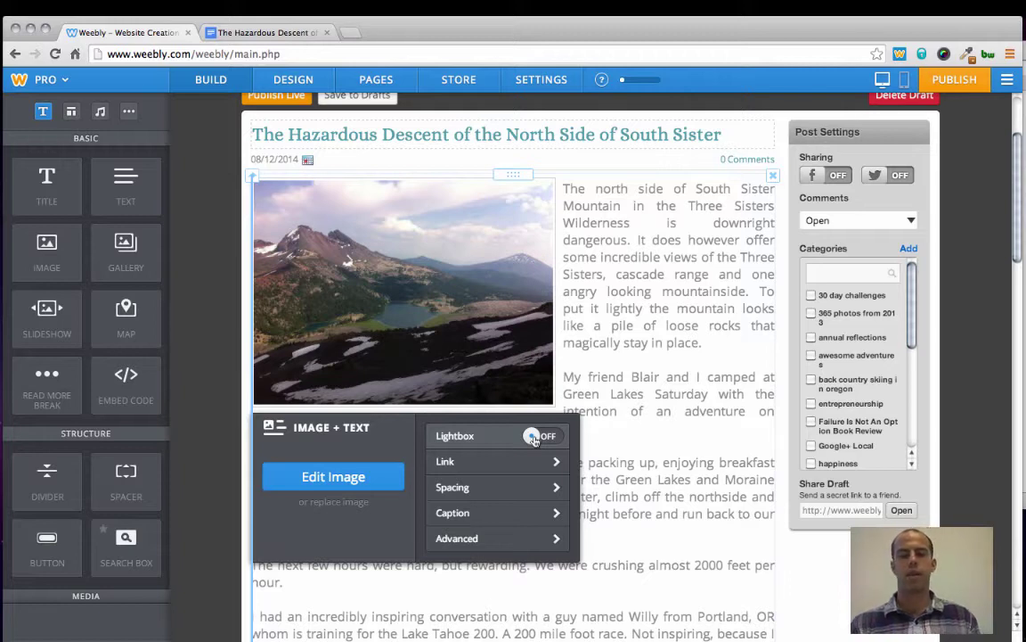
left_click(535, 438)
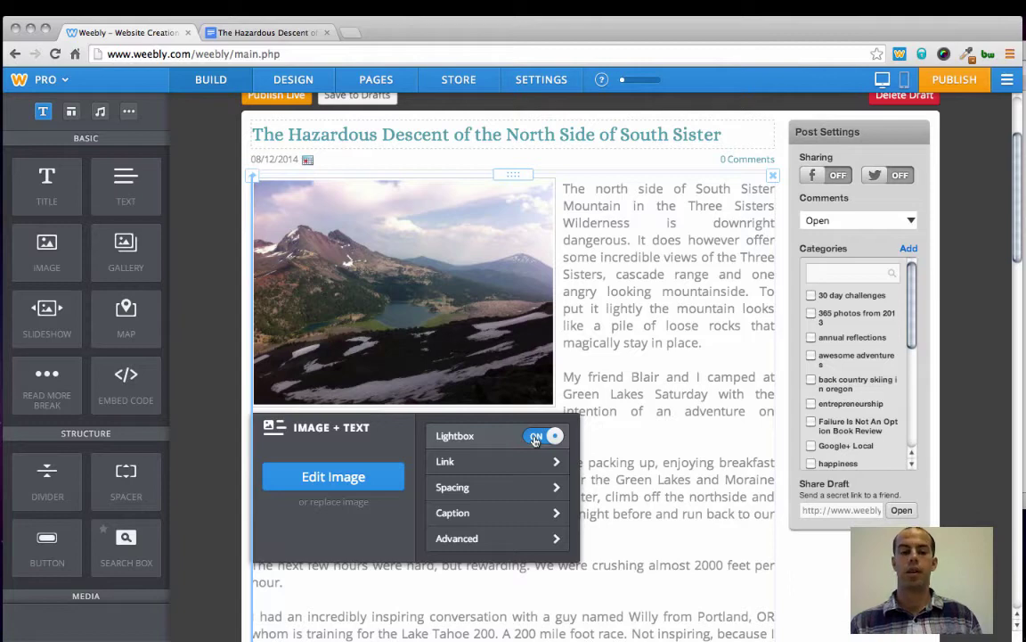
left_click(659, 352)
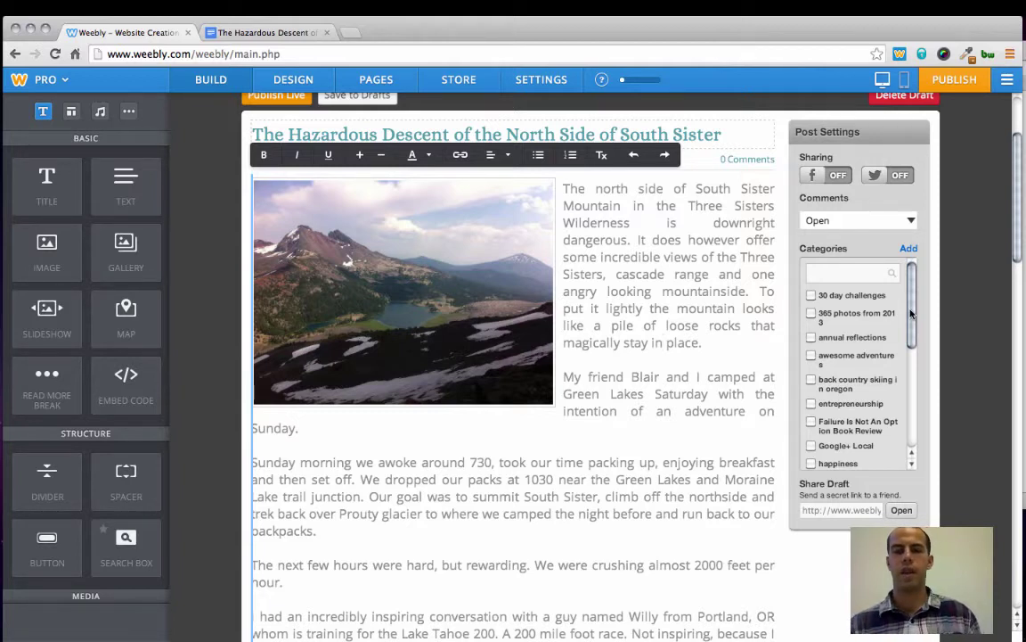
Remove the extra space after 'Wilderness' in the post text
left_click(668, 224)
key("BackSpace")
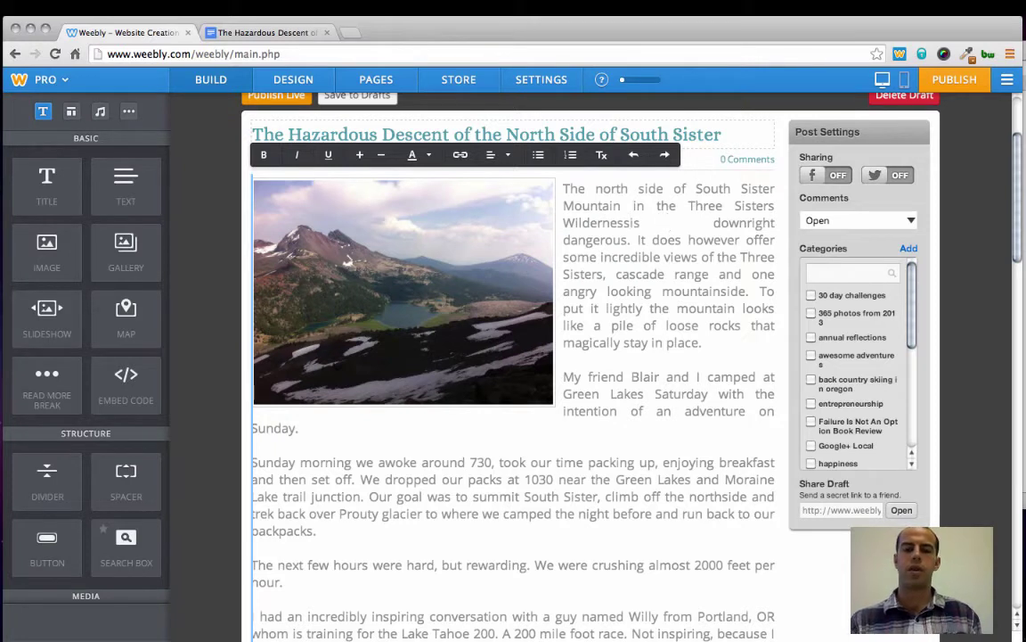
key("Right")
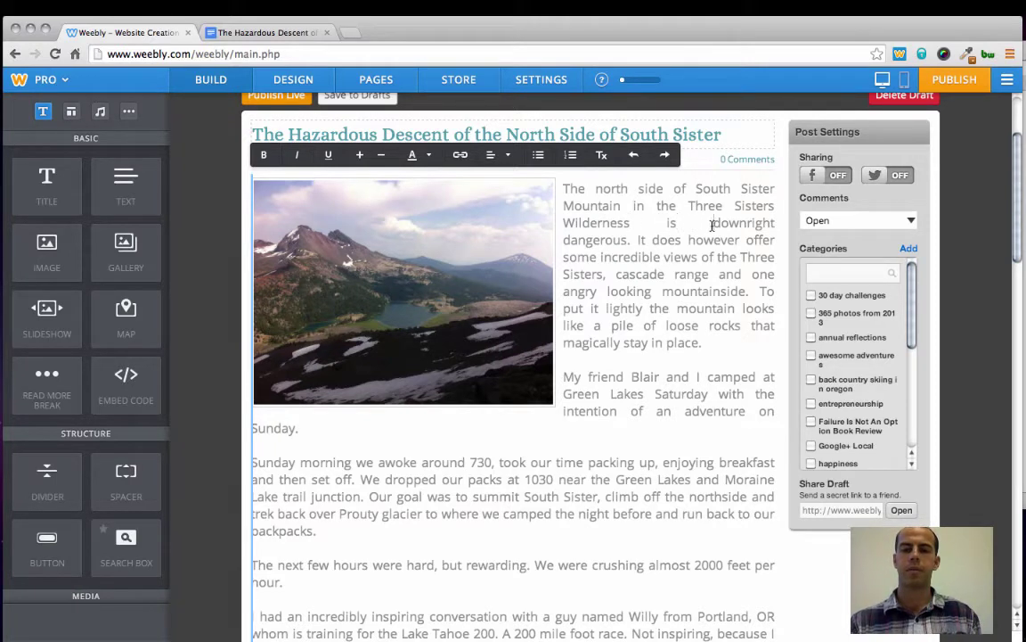
Tick the awesome adventure, mountain climbing and running categories in Post Settings
left_click(812, 356)
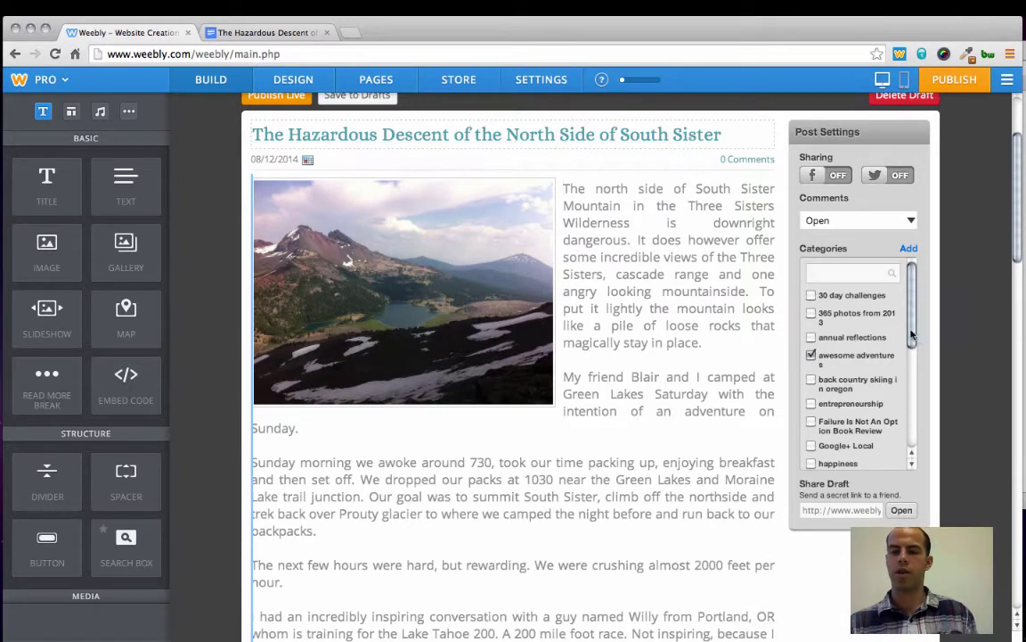
scroll(911, 337, "down", 1)
left_click_drag(911, 337, 909, 395)
left_click(812, 390)
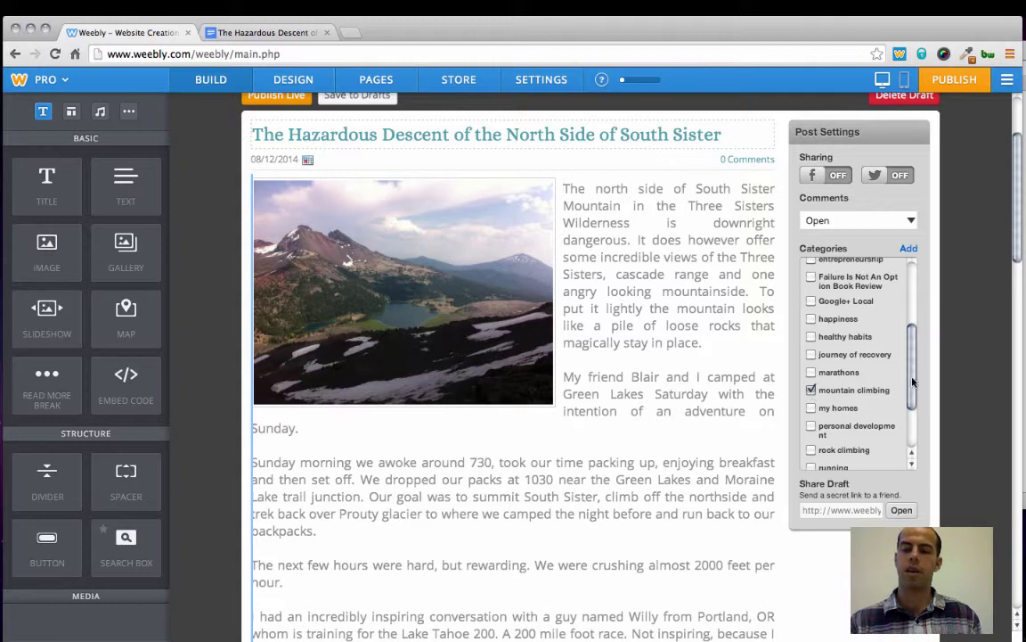
left_click_drag(913, 382, 904, 428)
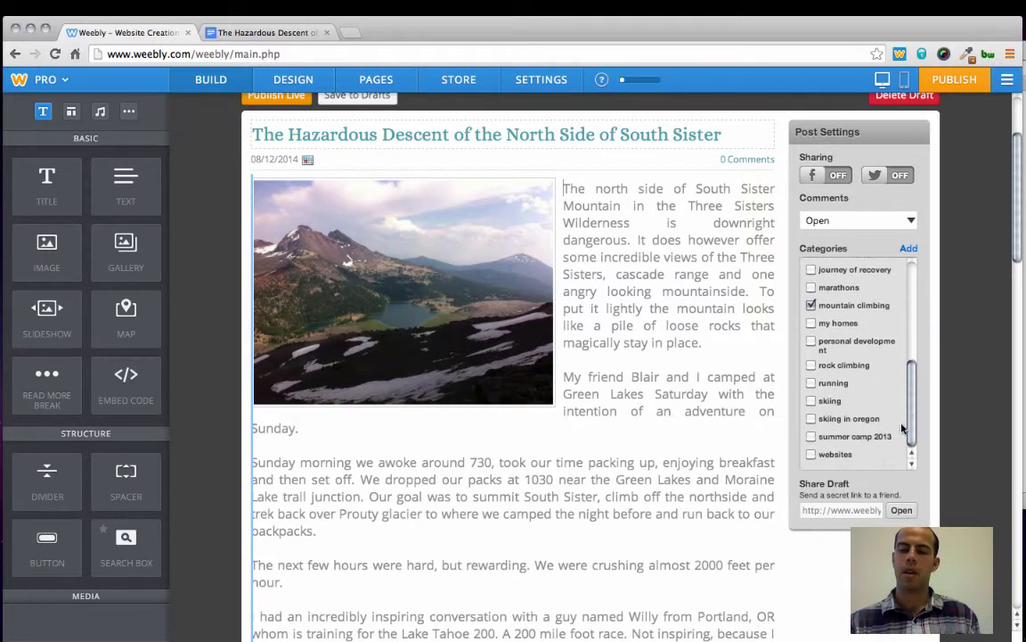
left_click(812, 385)
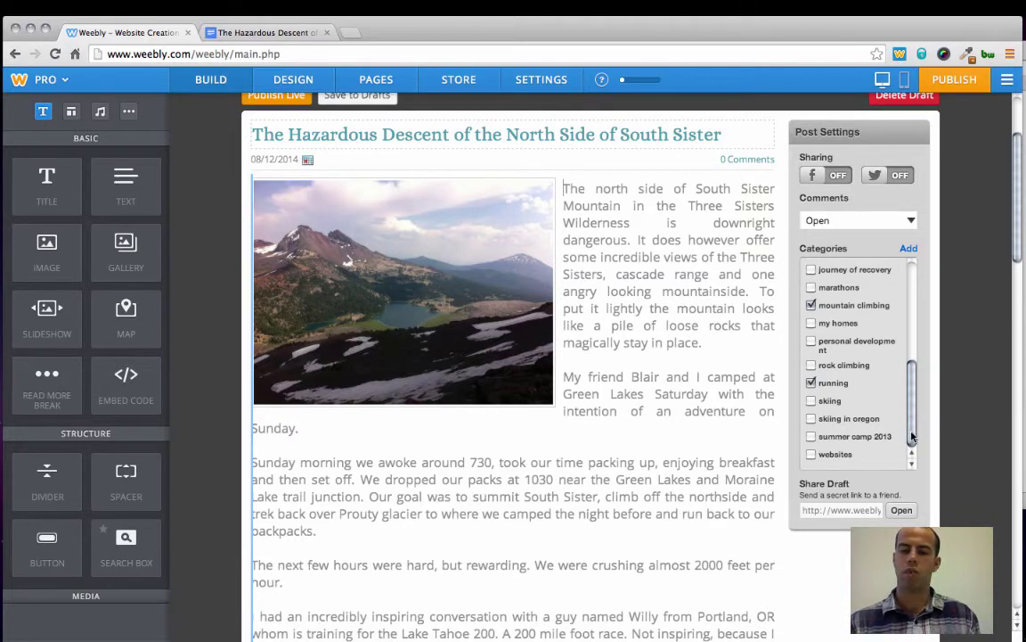
left_click_drag(912, 435, 912, 339)
scroll(669, 372, "down", 1)
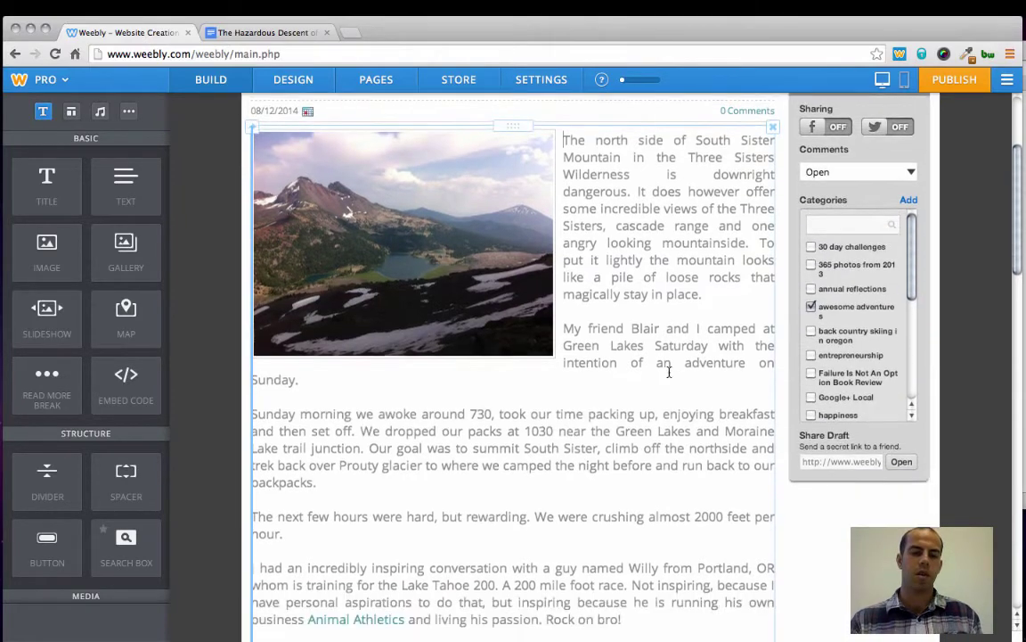
Scroll to the end of the post and drop a Slideshow element below the sign-off
scroll(669, 373, "down", 15)
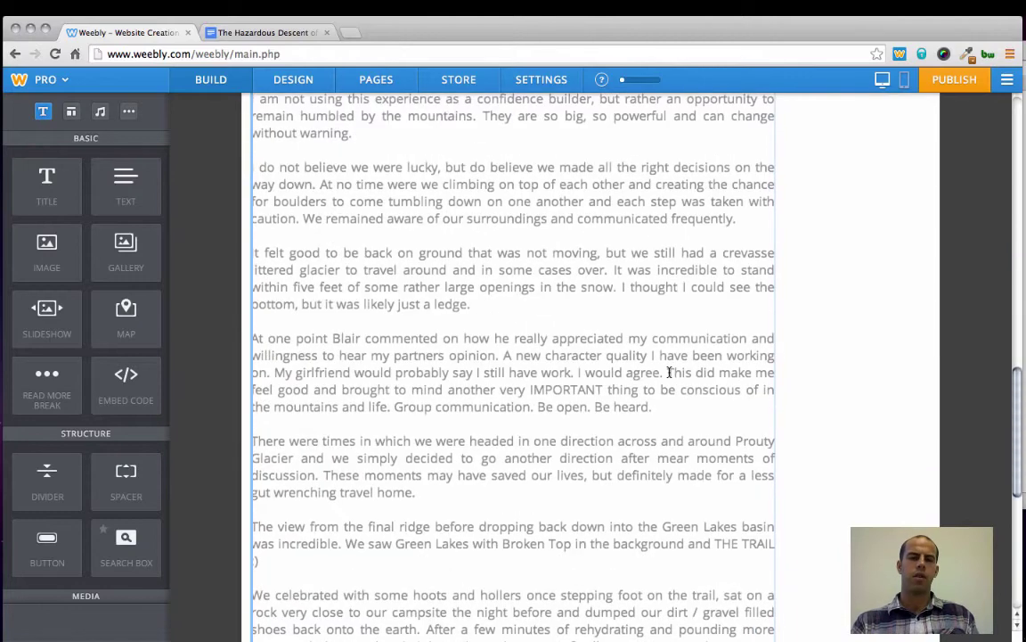
scroll(669, 373, "down", 5)
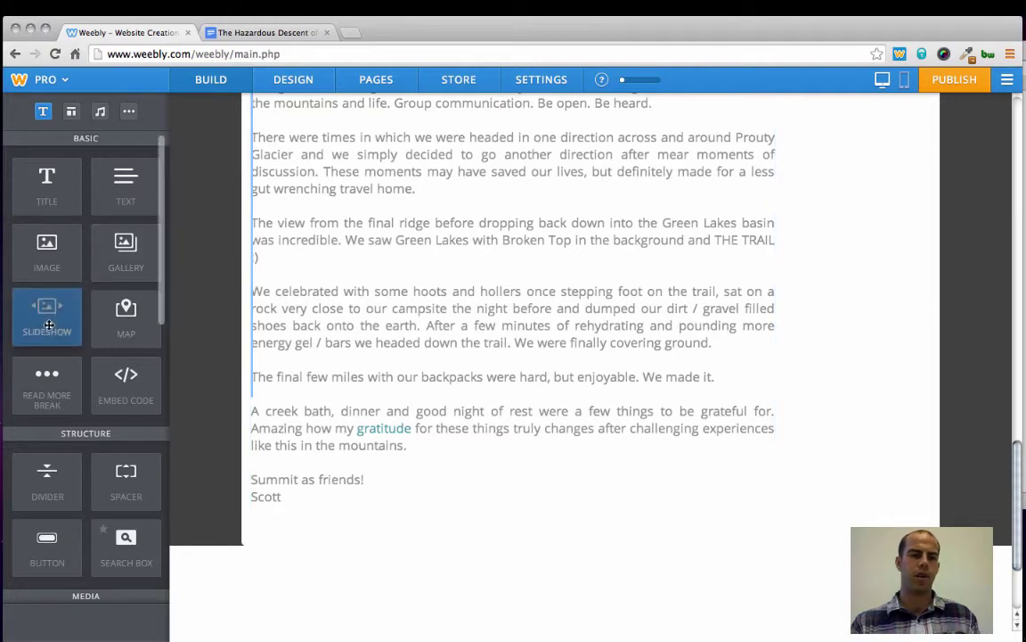
left_click_drag(49, 324, 312, 486)
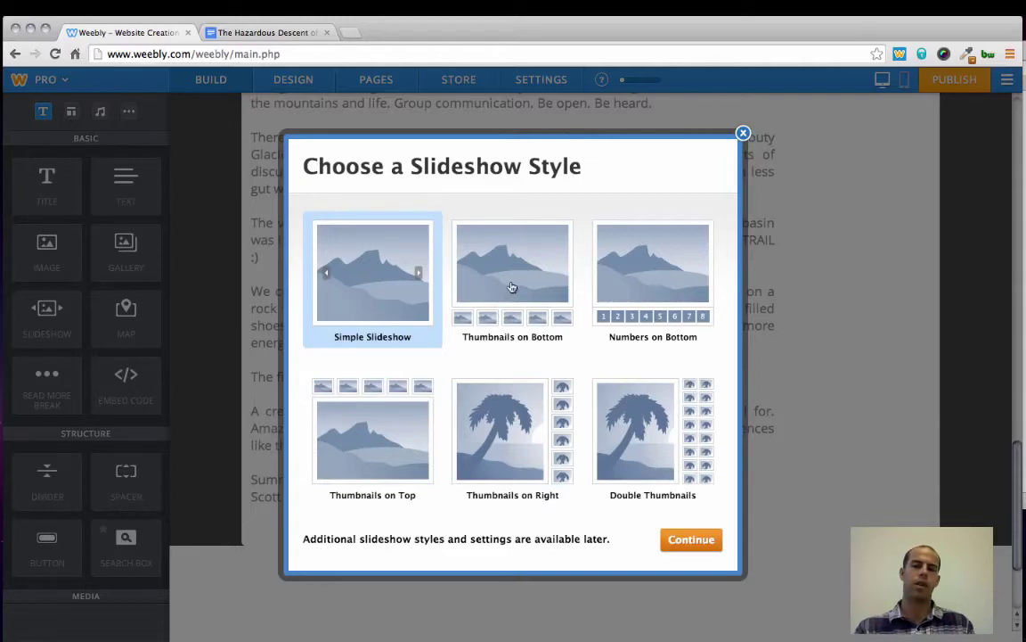
Compare the slideshow styles and confirm Thumbnails on Bottom
left_click(513, 287)
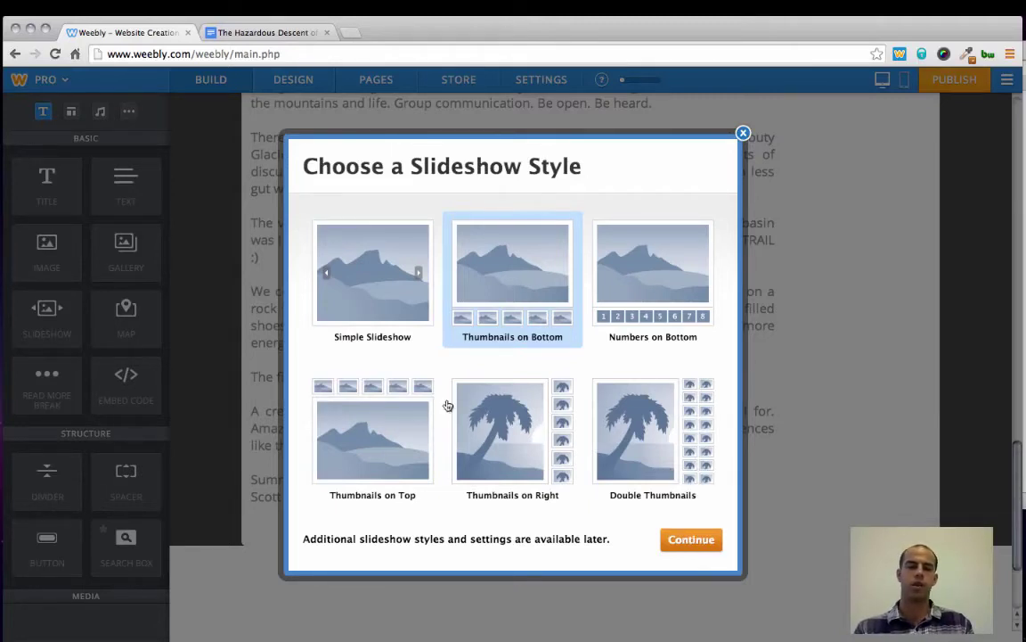
left_click(485, 423)
left_click(394, 433)
left_click(509, 433)
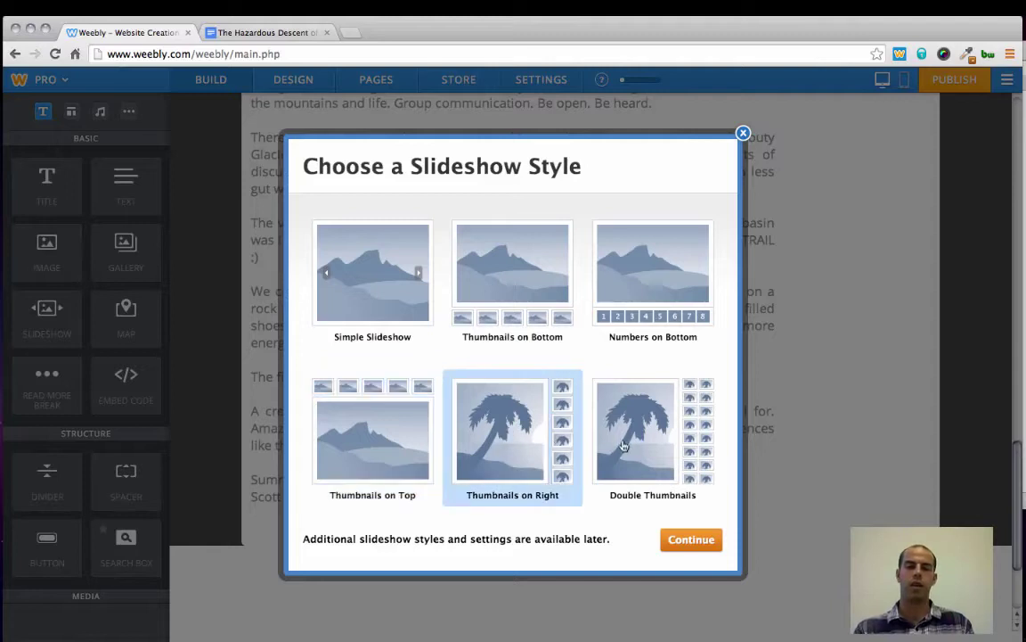
left_click(615, 401)
left_click(646, 286)
left_click(526, 287)
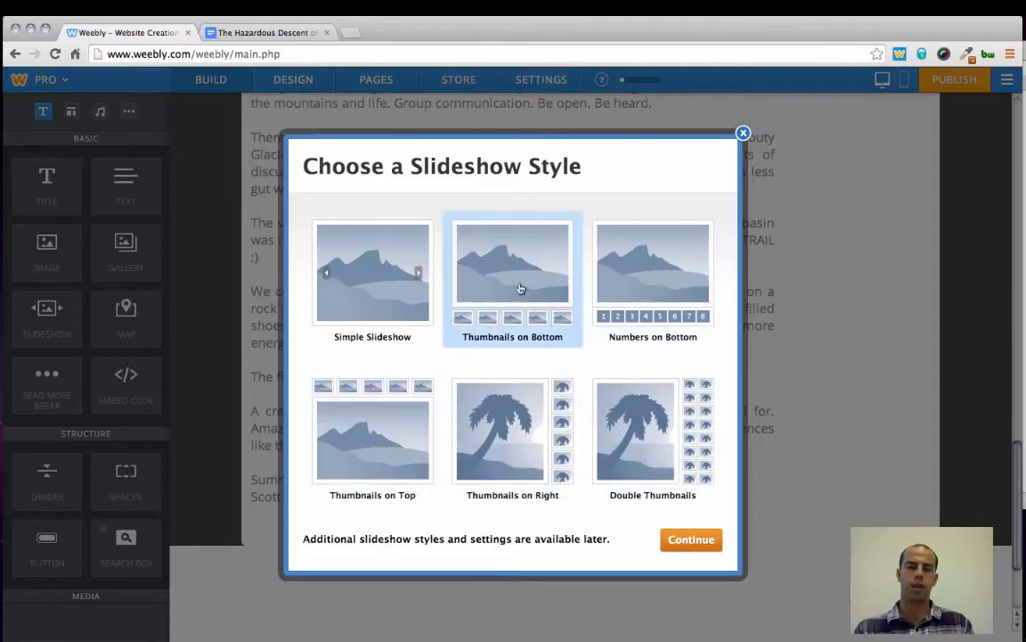
left_click(363, 267)
left_click(526, 282)
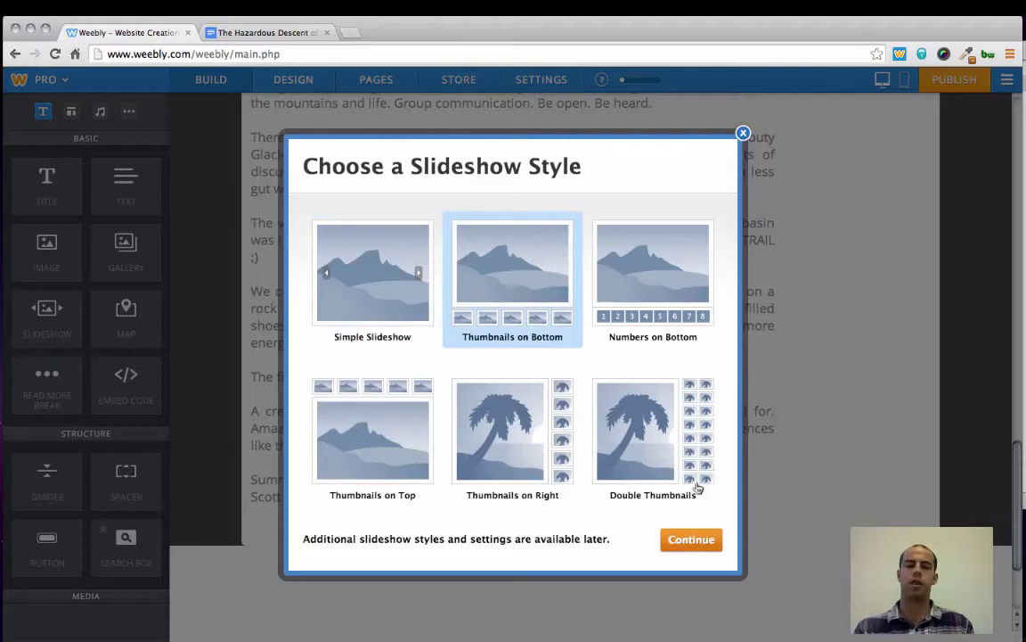
left_click(693, 541)
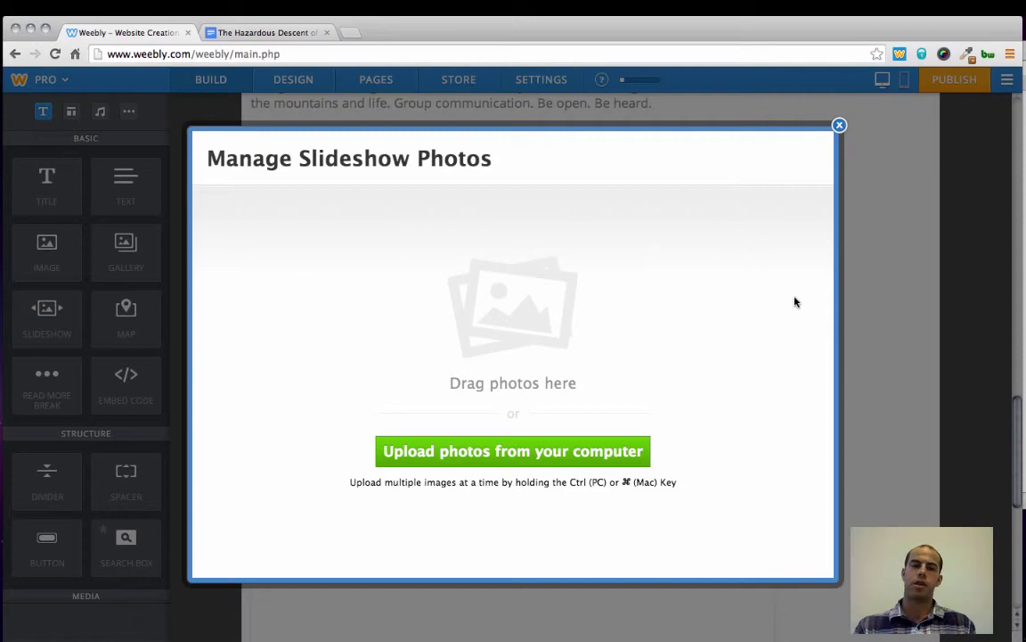
Bring the South Sister North Side Descent Finder folder forward and select a photo in it
key("F3")
left_click(552, 344)
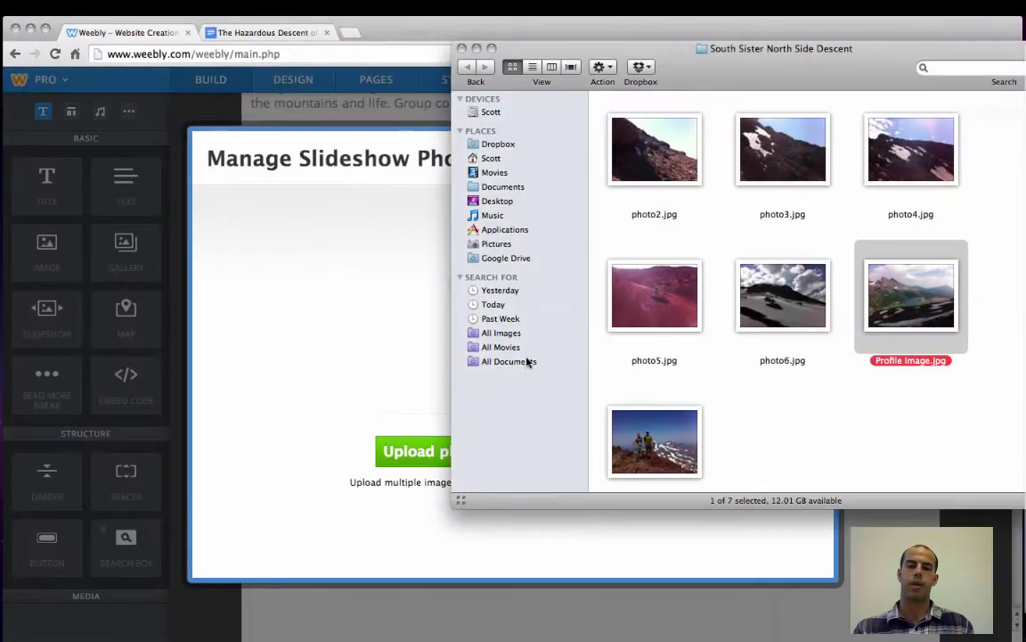
left_click(662, 294)
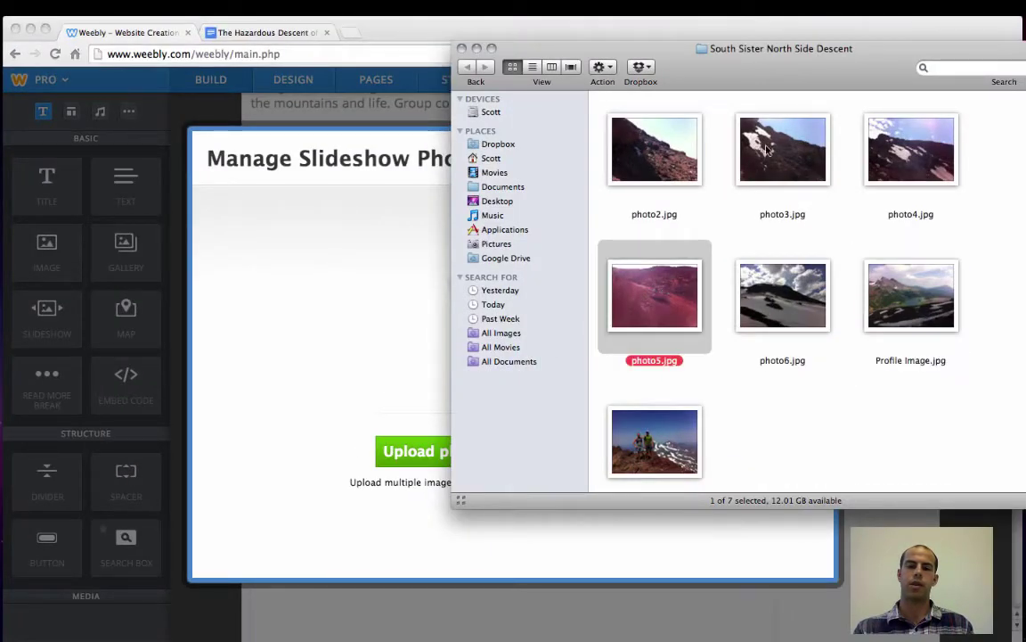
key("Up")
key("Right")
Select all seven folder photos and drop them into Manage Slideshow Photos to upload
left_click(670, 156)
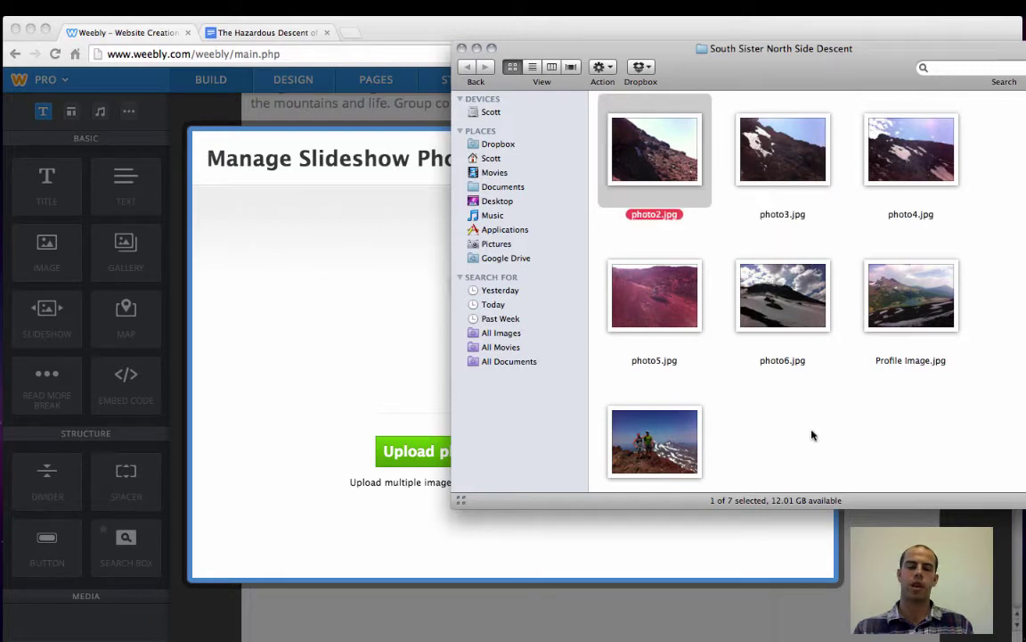
key("super+a")
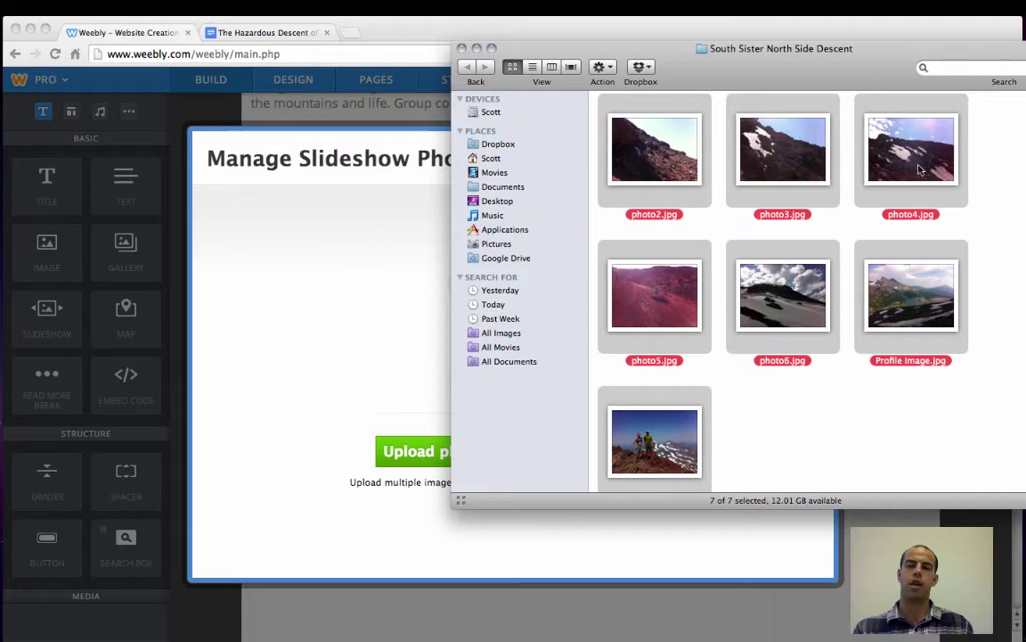
left_click_drag(921, 169, 380, 431)
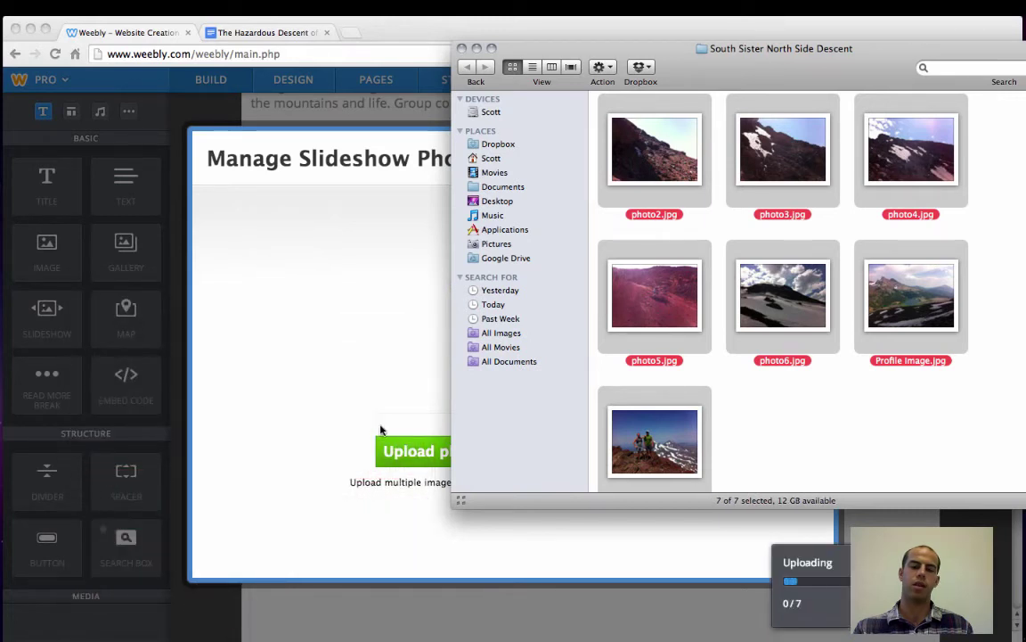
Return to Weebly, let the seven photos upload, and move the two-hikers summit photo first
left_click(409, 366)
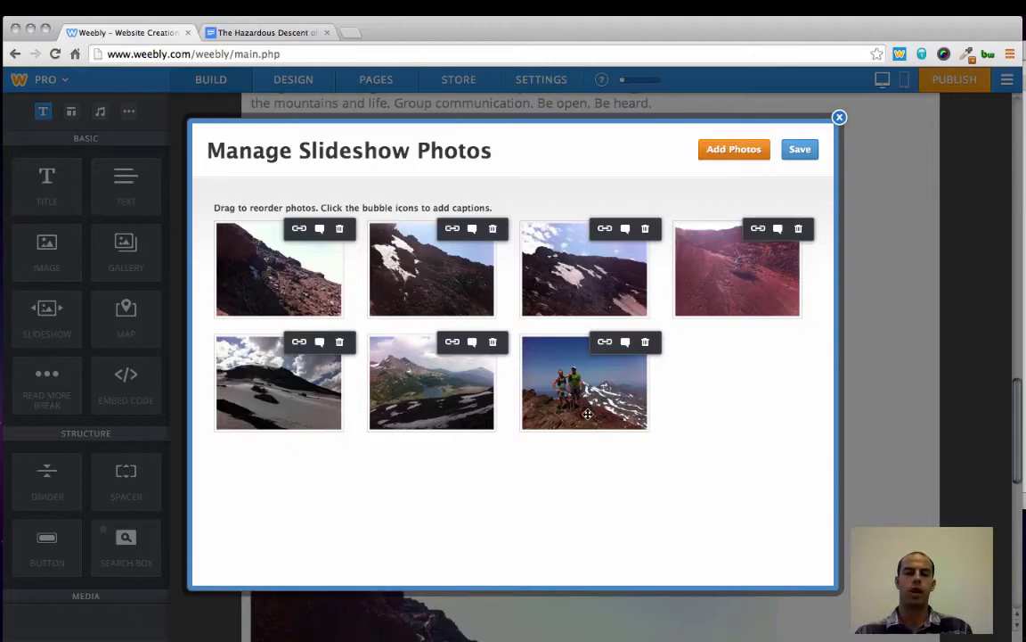
left_click_drag(587, 413, 446, 272)
Caption the first photo with the summit and hikers' names, the second 'North side of South Sister Rope for Descent'
left_click(319, 229)
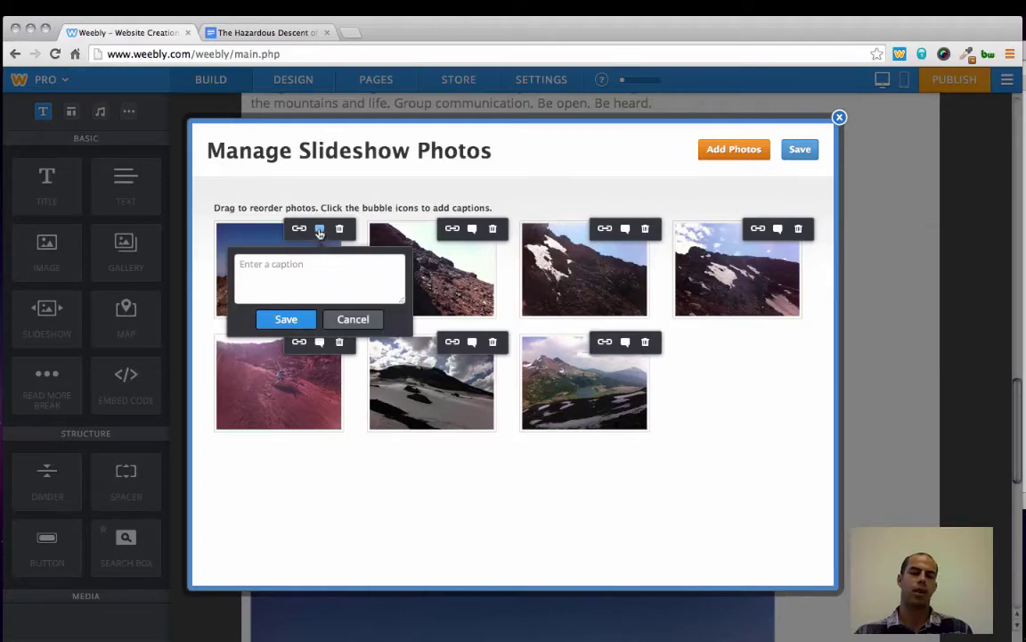
left_click(322, 267)
type("SUmmit of South Sister ")
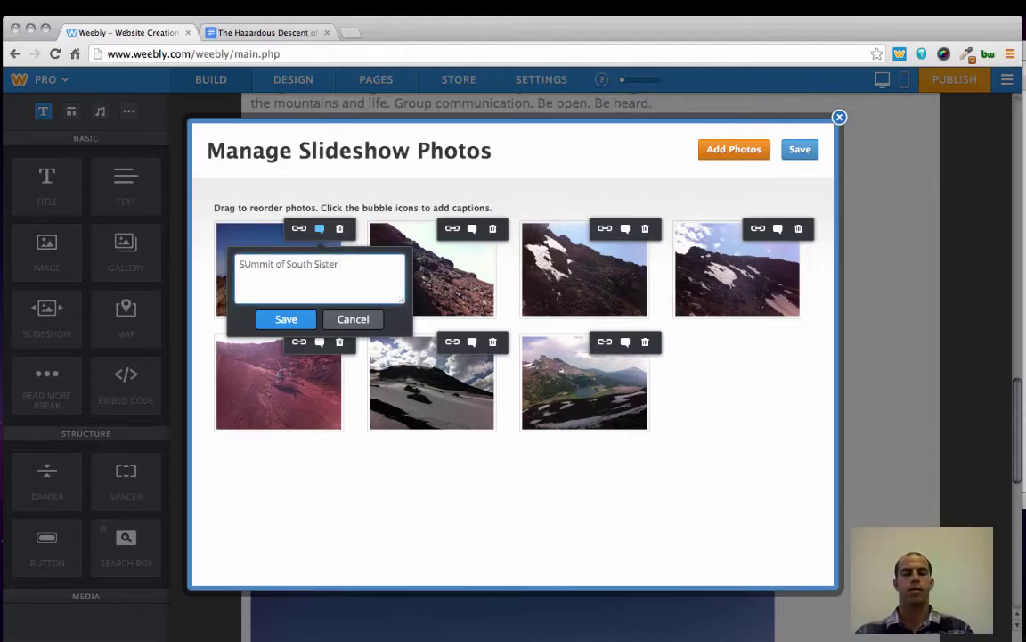
type("Scott and Bla")
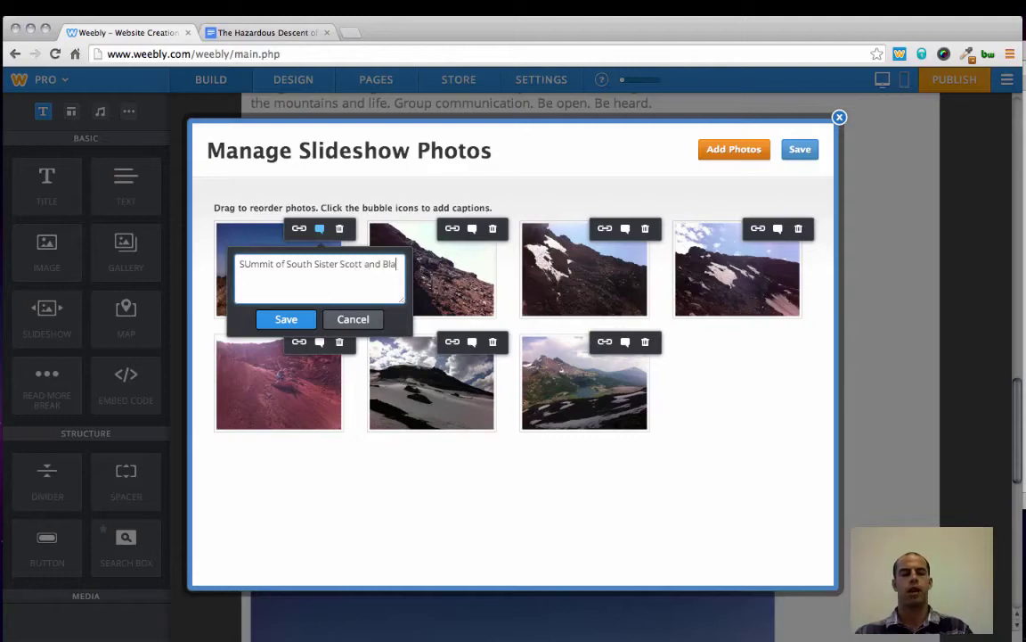
type("ir")
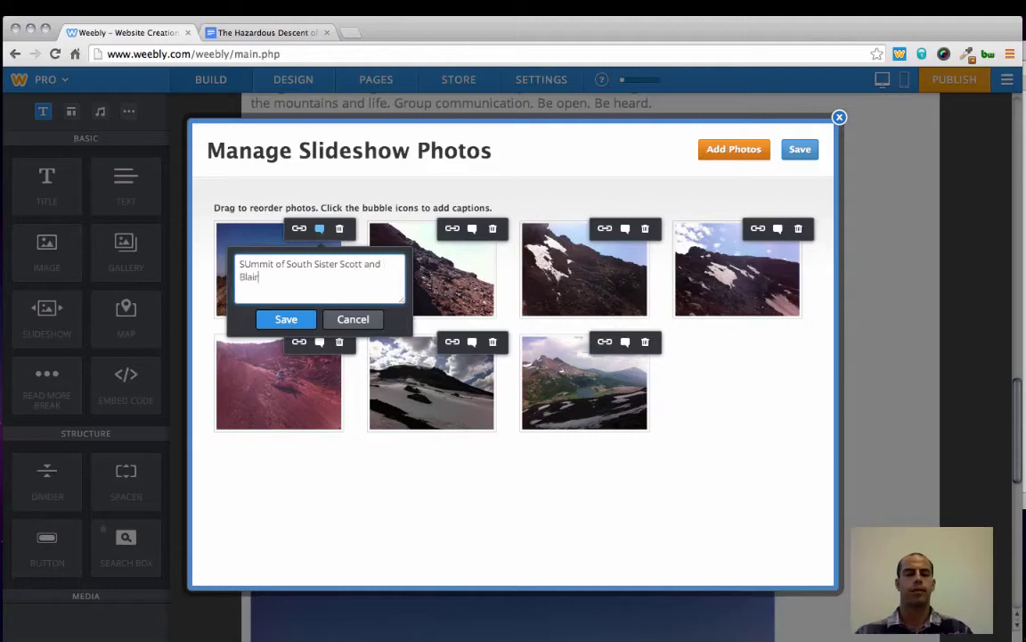
left_click(285, 319)
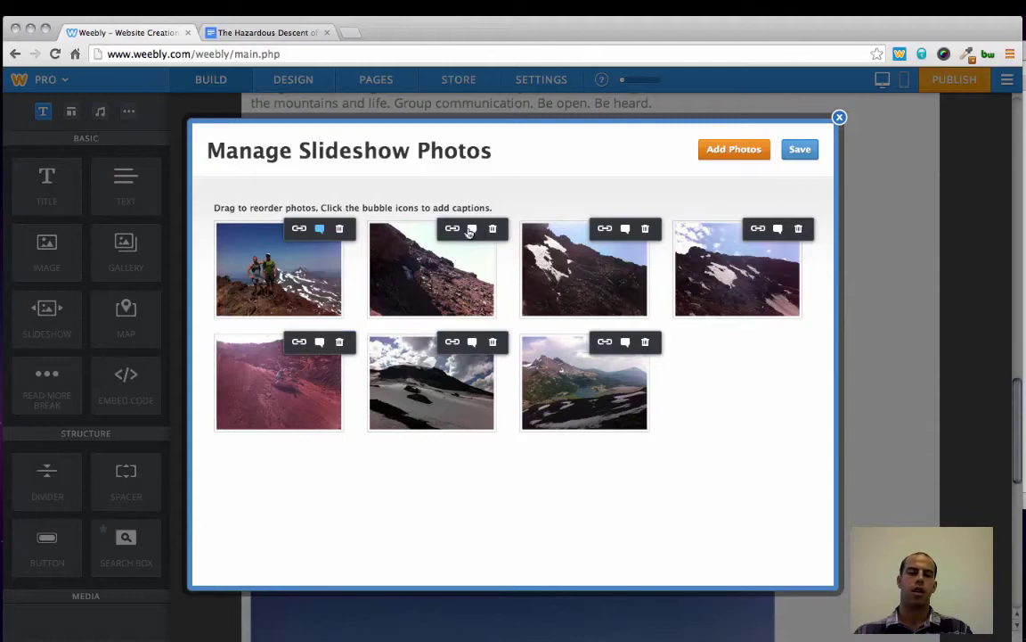
left_click(471, 230)
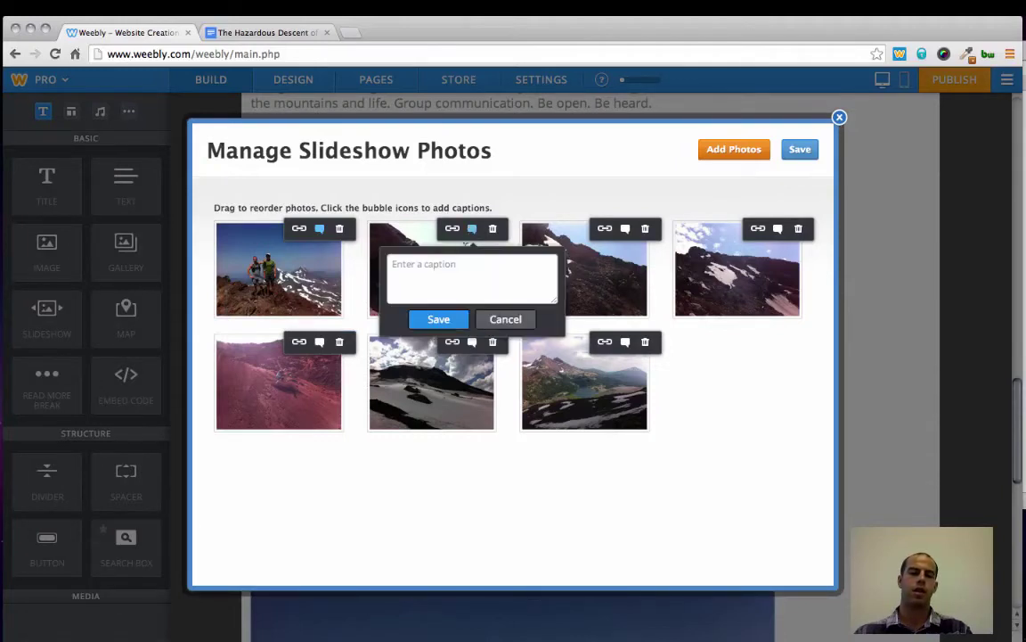
type("North side of")
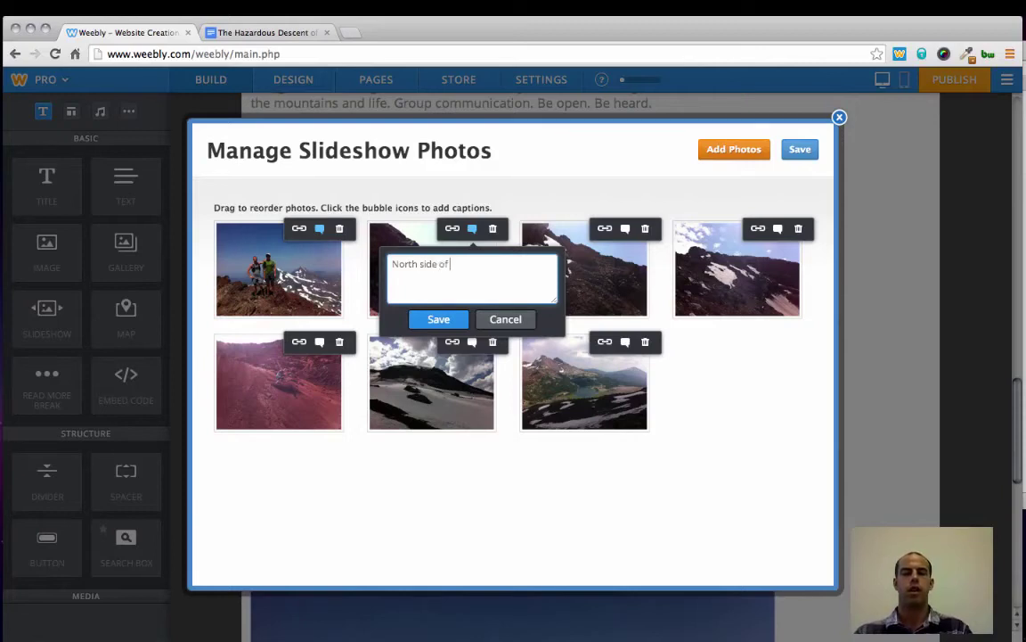
type(" South Sister")
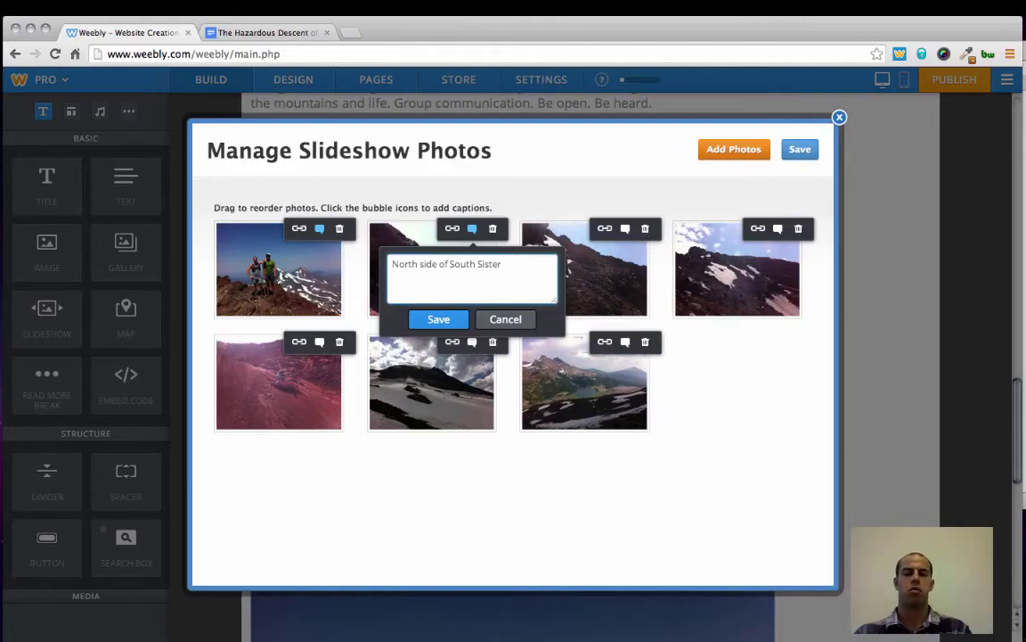
type("Rope")
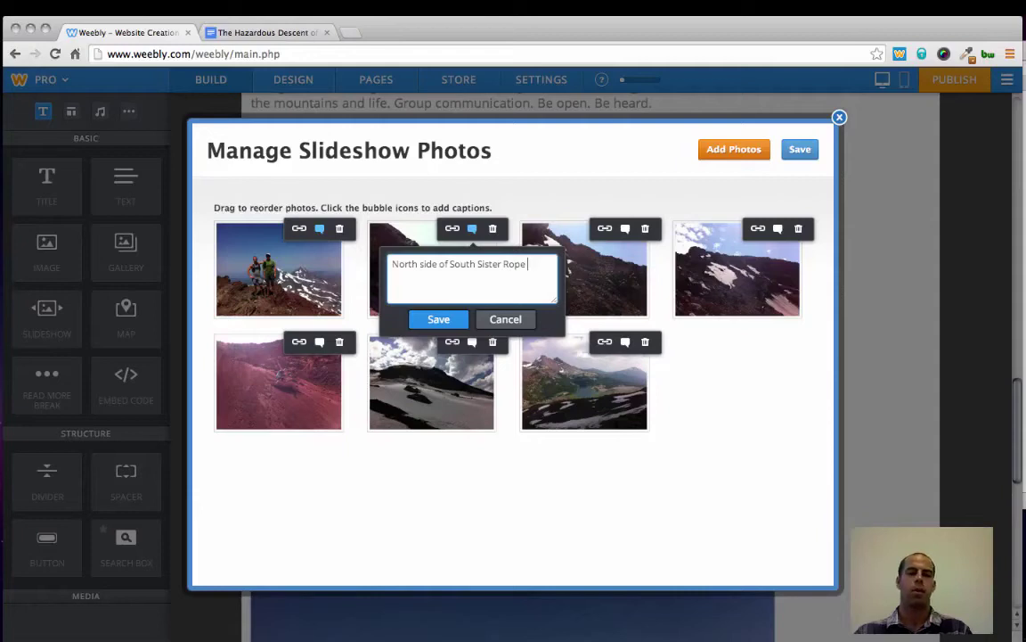
type(" for De")
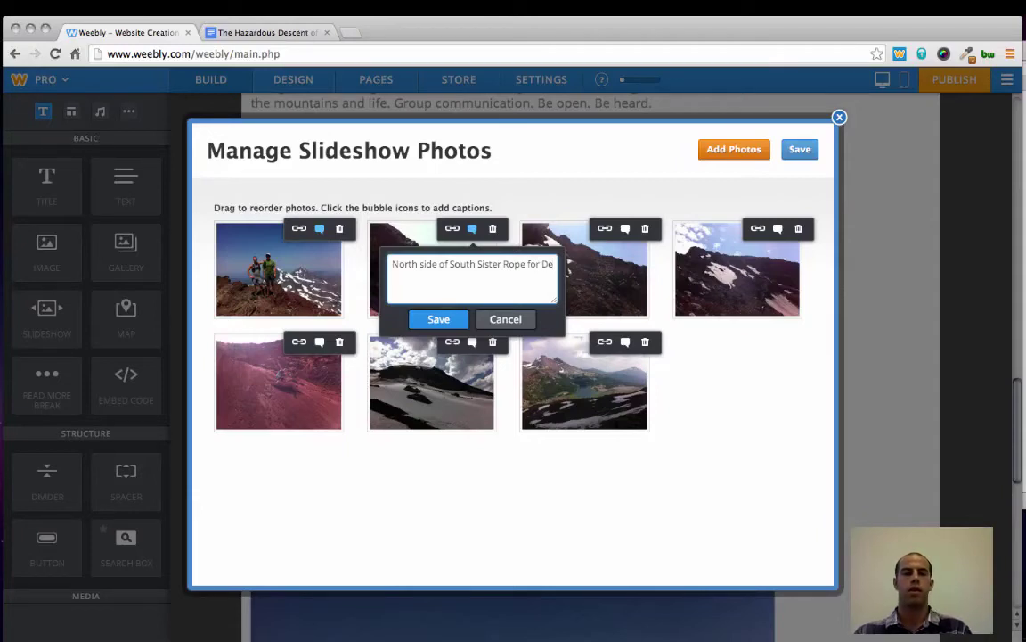
type("scent")
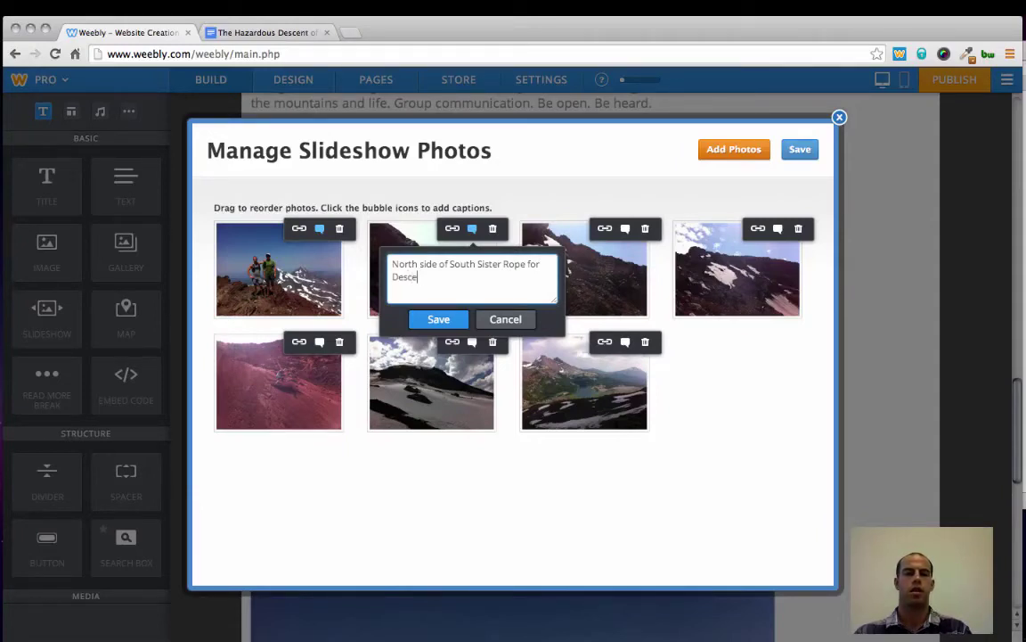
left_click(438, 319)
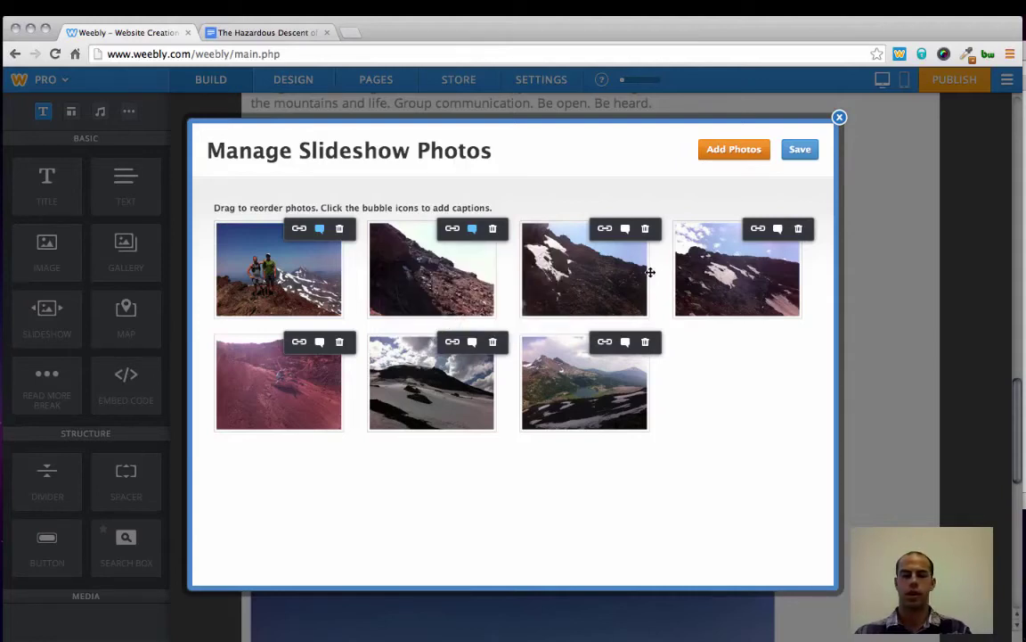
Caption the fifth photo as a running action shot and the seventh 'Green Lakes with Broken Top Mountain and Mt Bachelor in the Background'
left_click(319, 341)
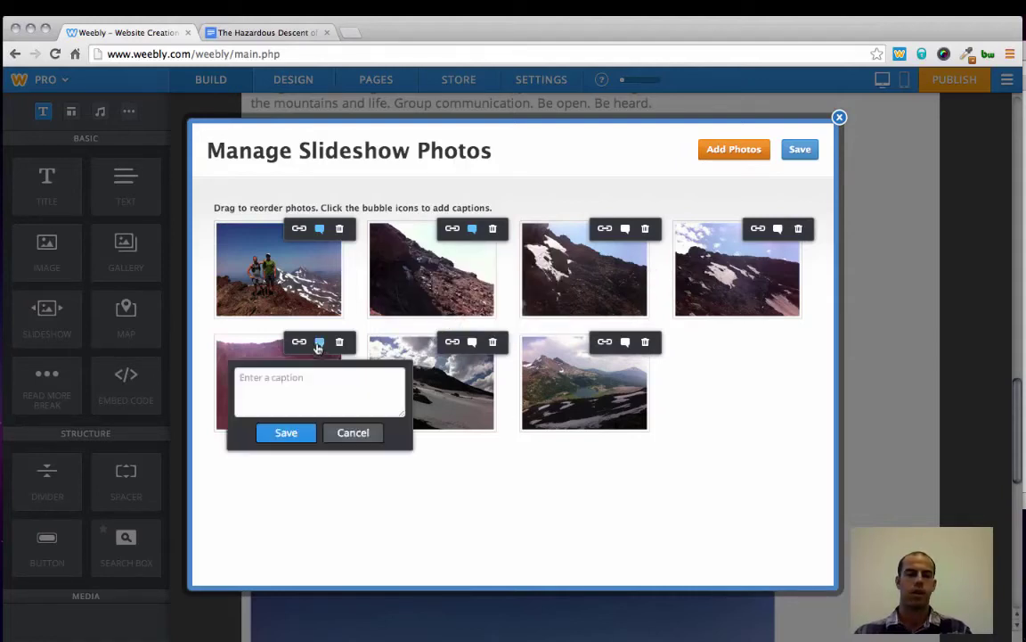
type("Action Shot of")
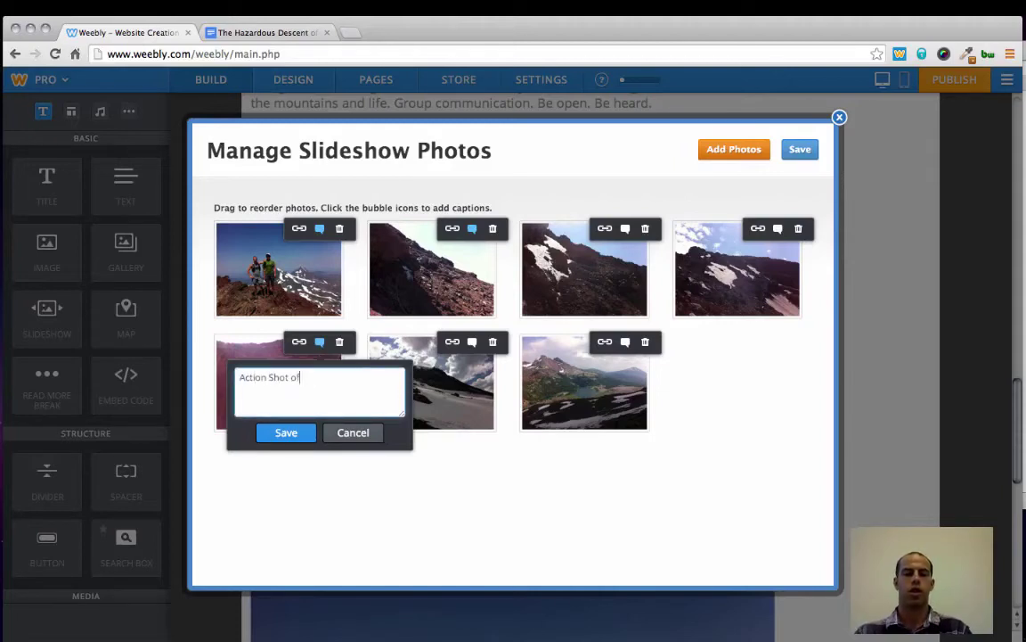
type(" Blair Running Down")
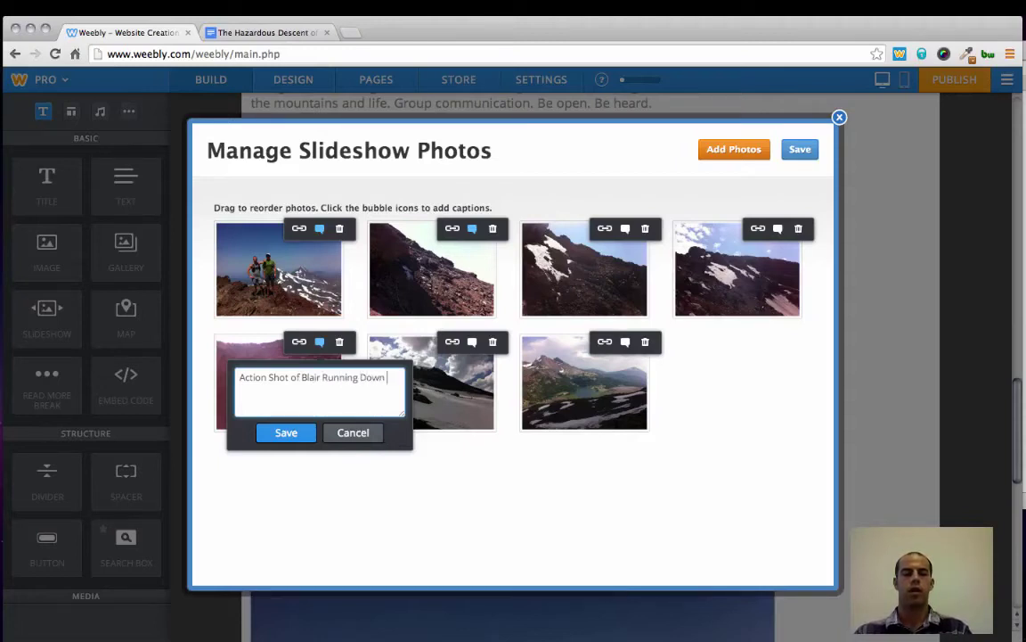
type(" the Mountain")
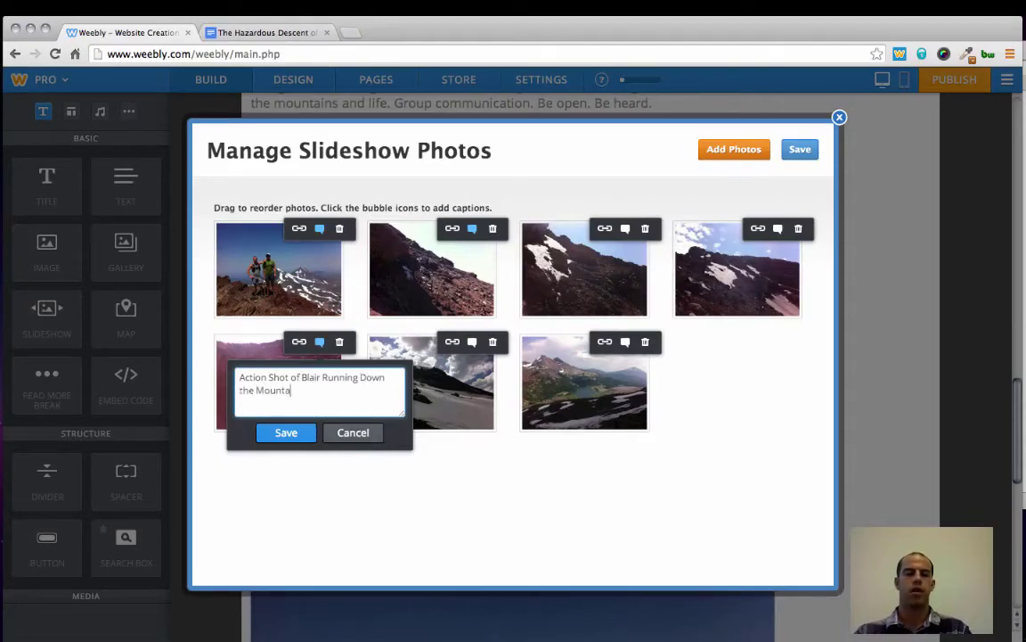
left_click(294, 434)
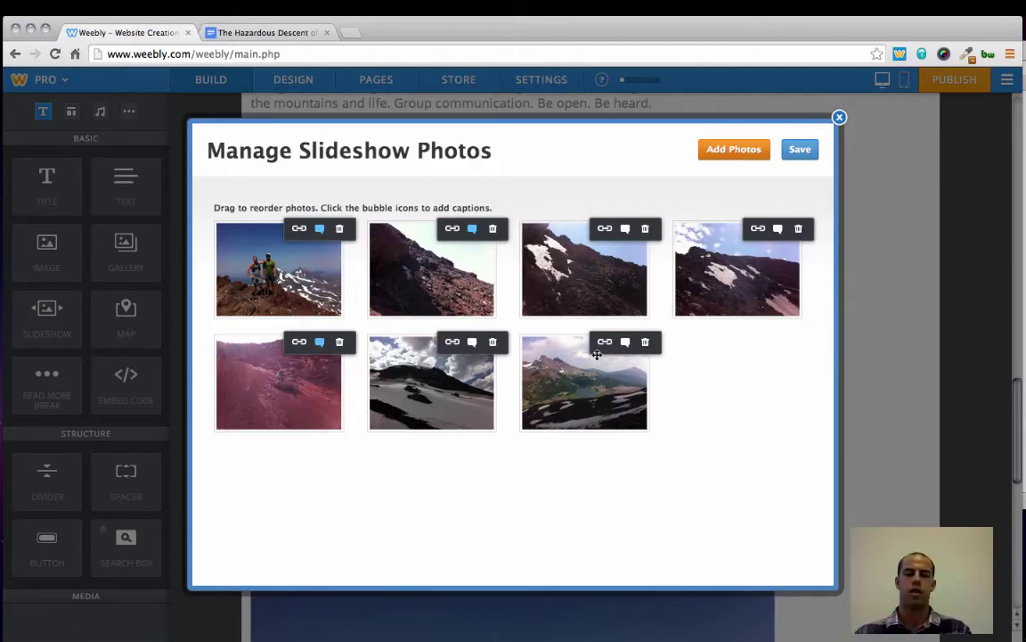
left_click(627, 343)
left_click(611, 374)
type("Green Lake")
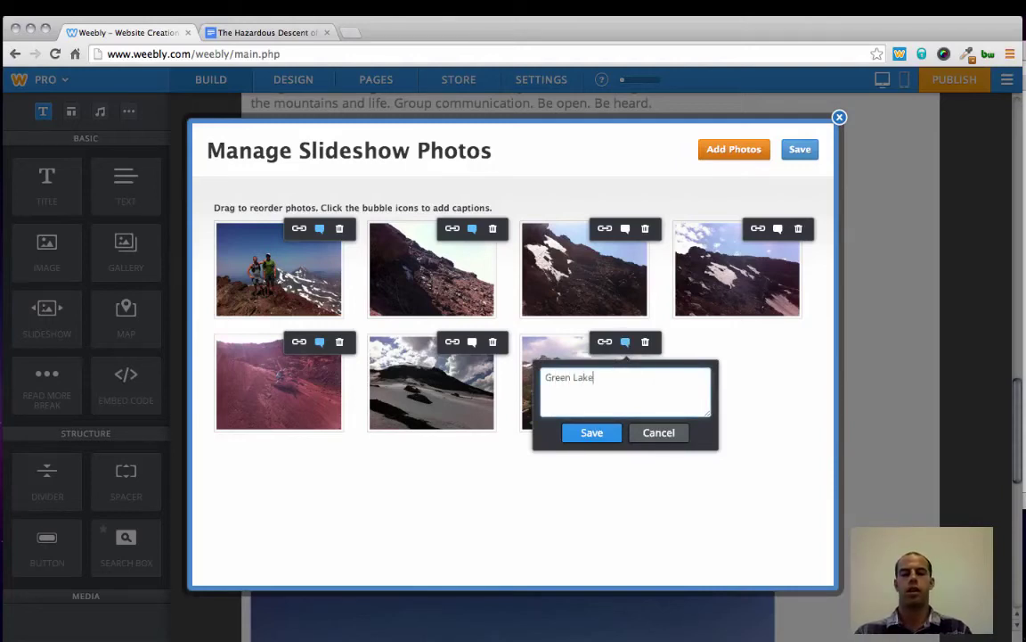
type("s with Broken")
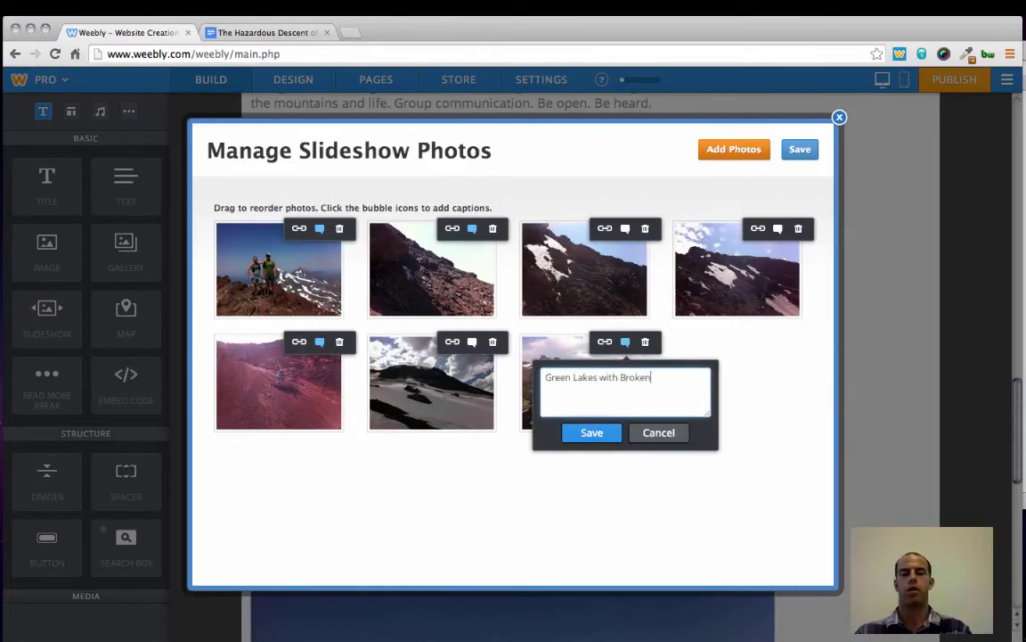
type(" Top Mountain and")
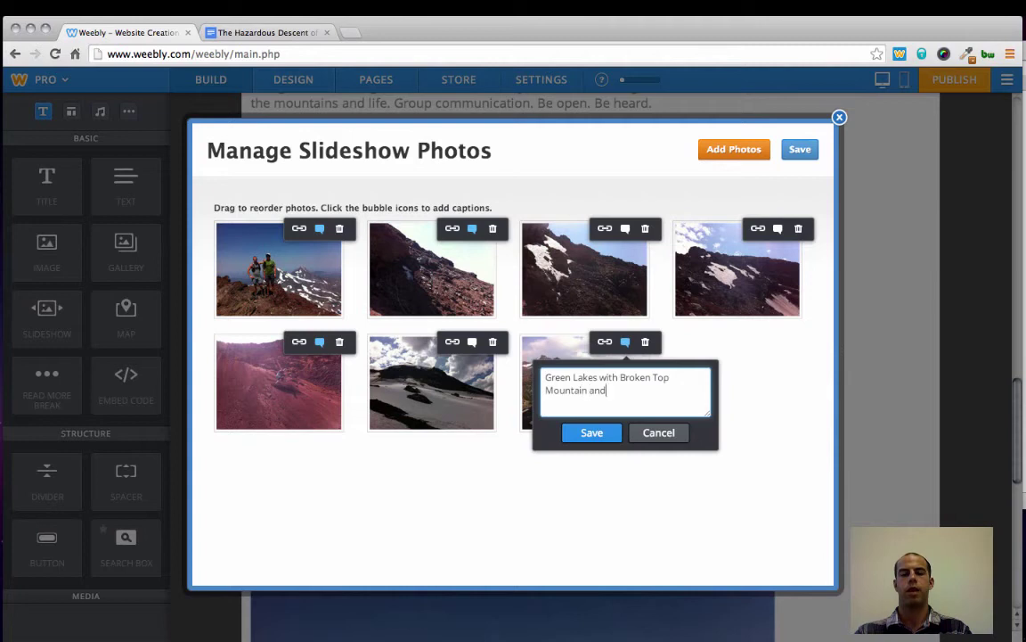
type(" Mt Bachelor in the Background")
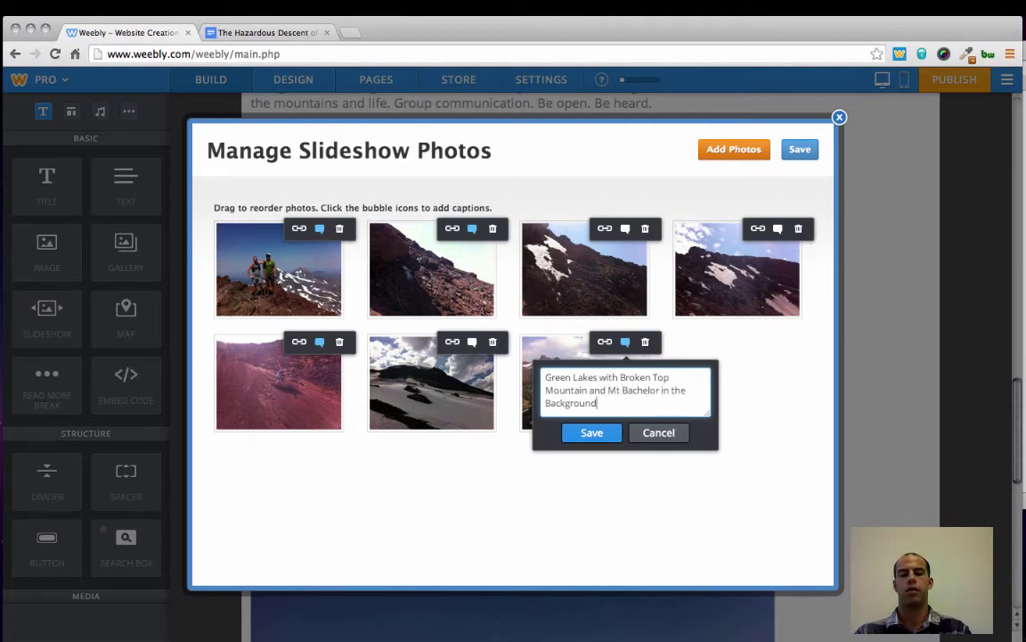
left_click(595, 434)
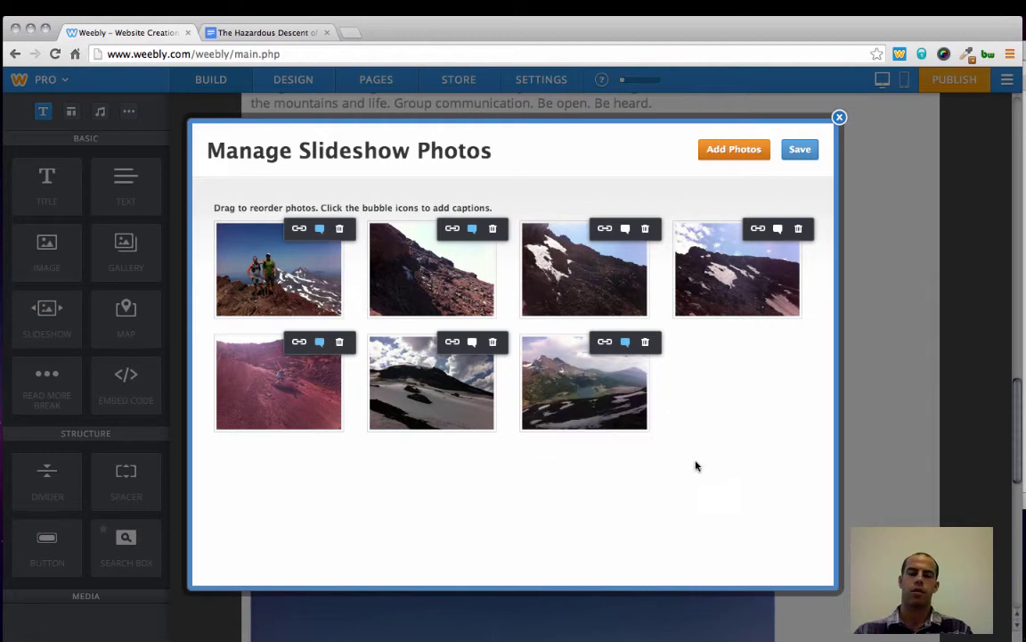
Save the slideshow with its captions, then scroll back up to the post title
left_click(801, 149)
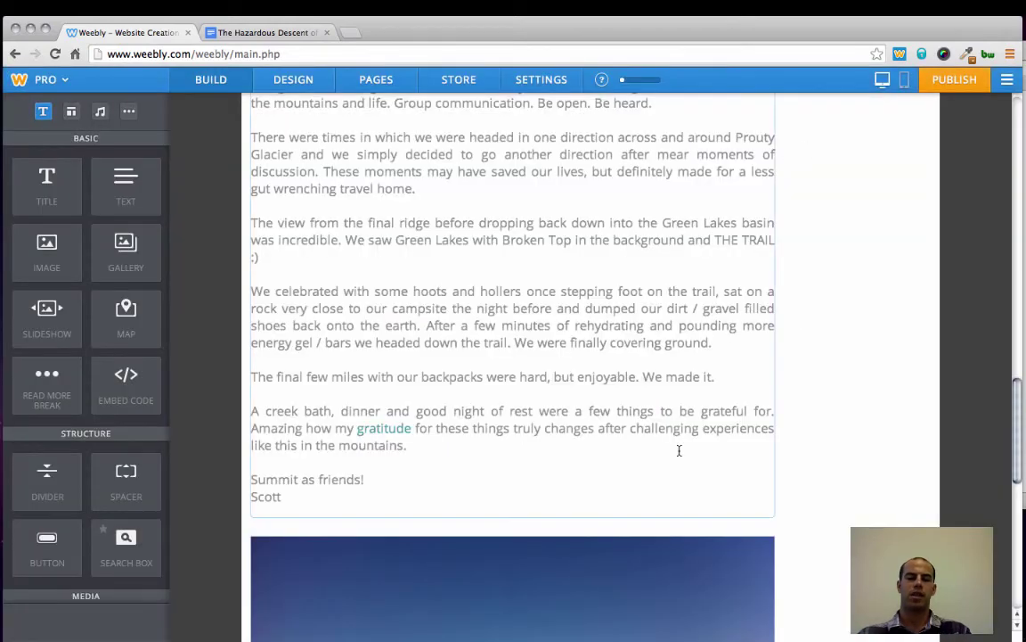
scroll(679, 450, "down", 1)
scroll(679, 450, "down", 10)
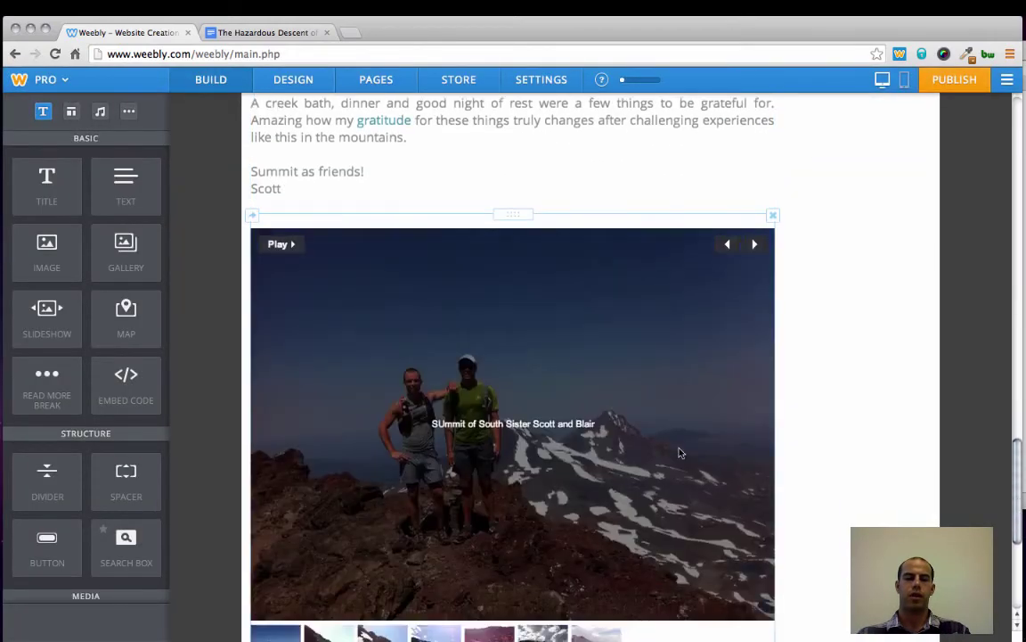
scroll(679, 453, "up", 5)
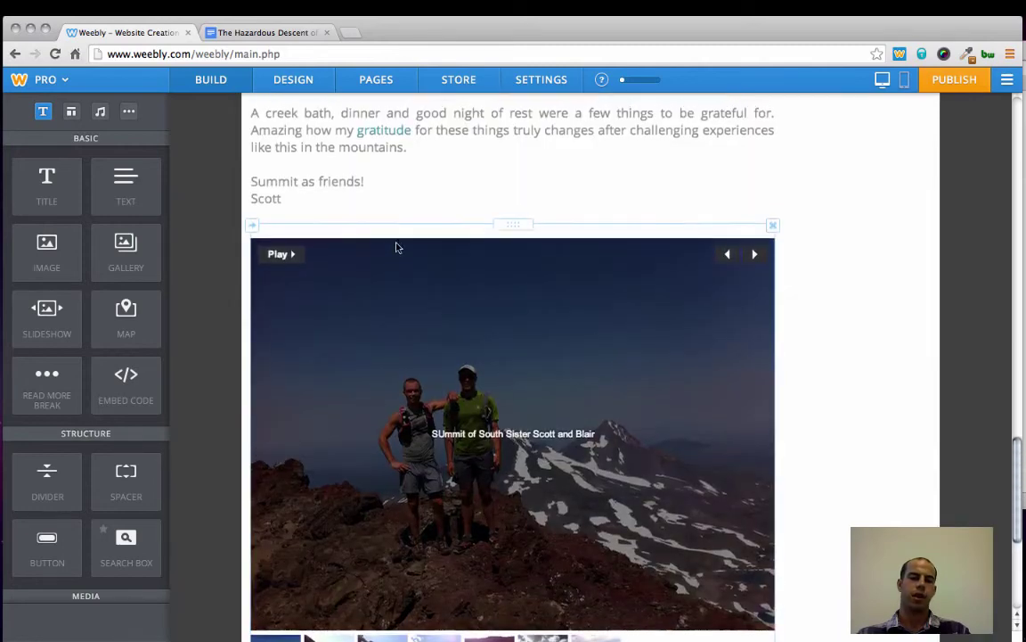
scroll(397, 248, "up", 1)
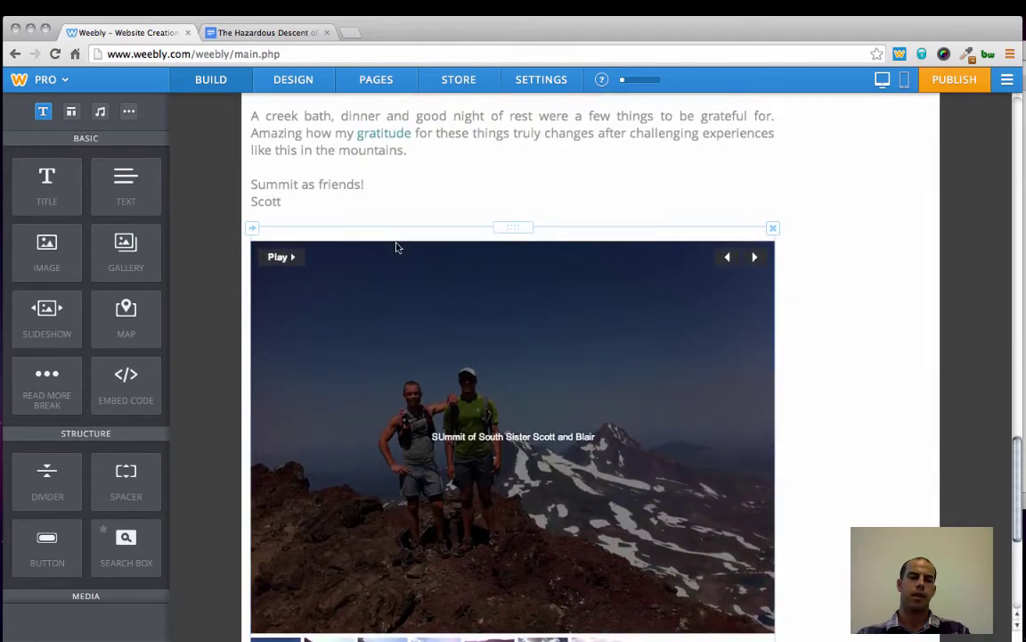
scroll(398, 248, "up", 10)
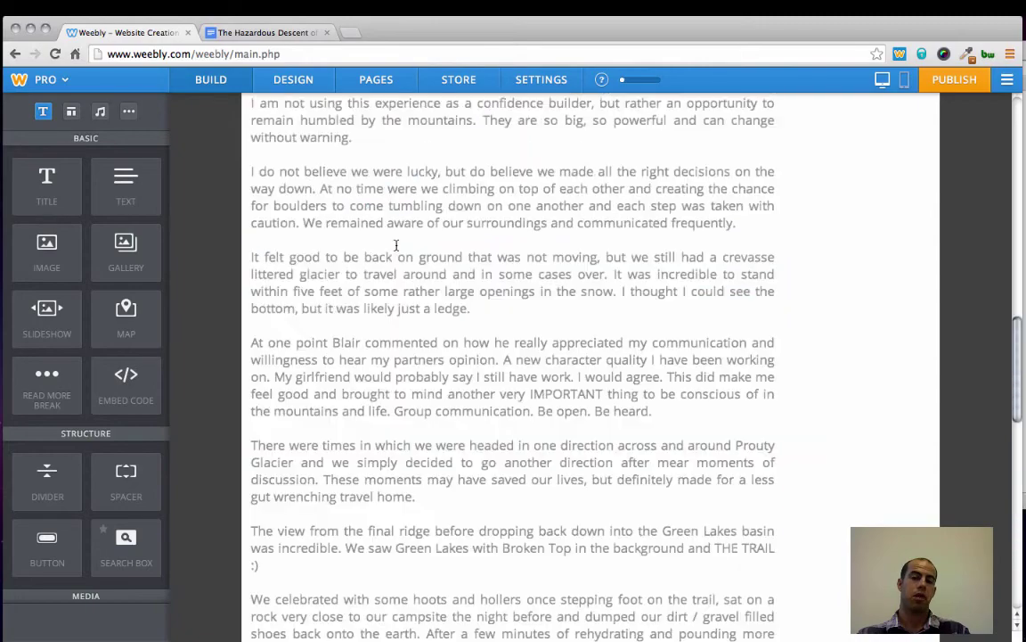
scroll(396, 245, "up", 15)
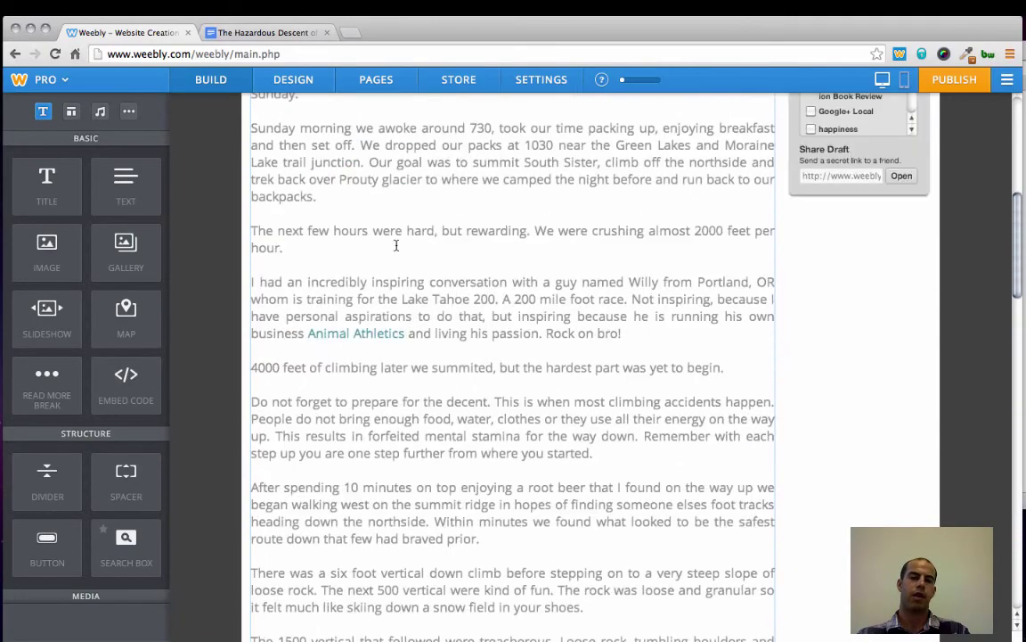
scroll(396, 245, "up", 10)
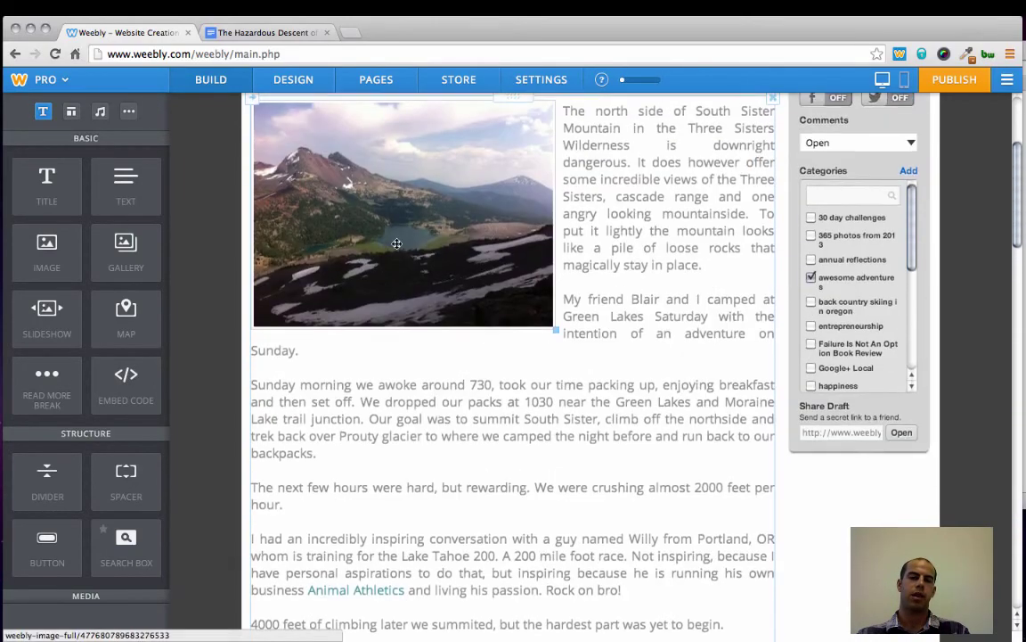
scroll(396, 243, "up", 3)
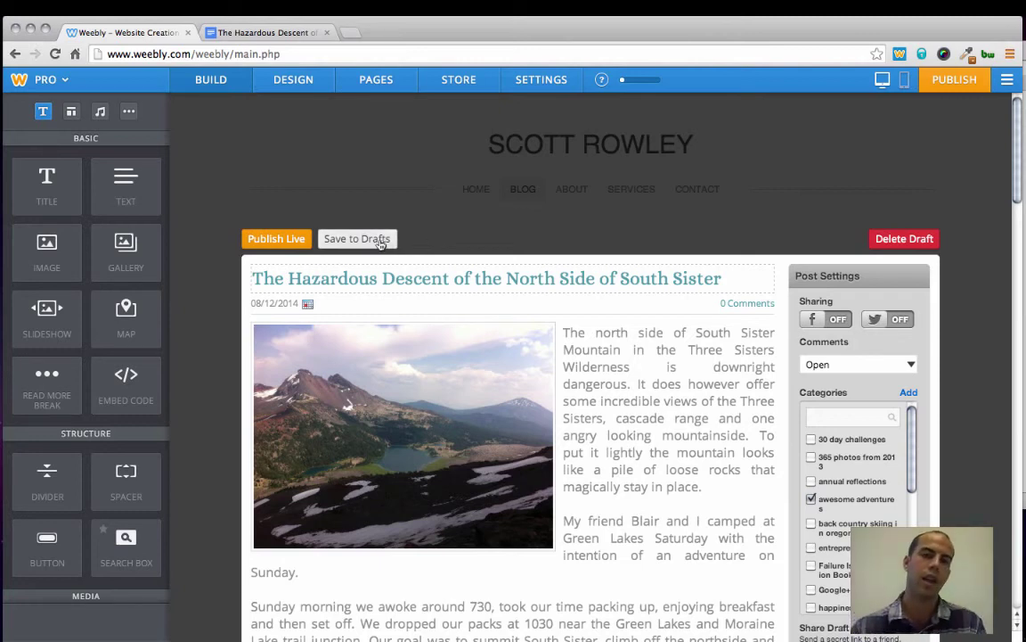
Save the post to Drafts, reopen it, and shrink the top mountain photo so the text widens
left_click(380, 242)
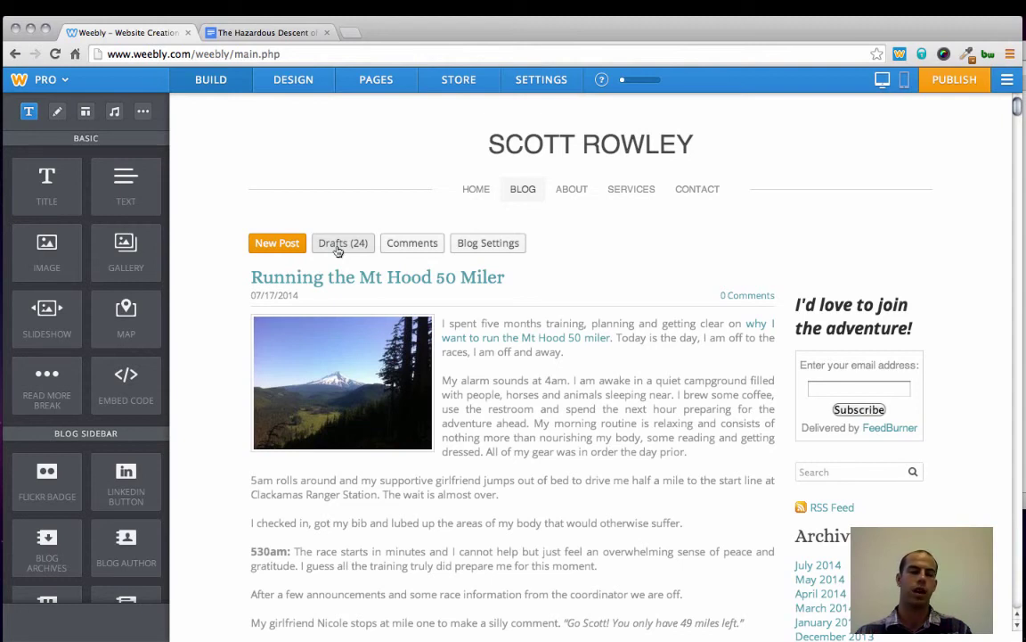
left_click(337, 250)
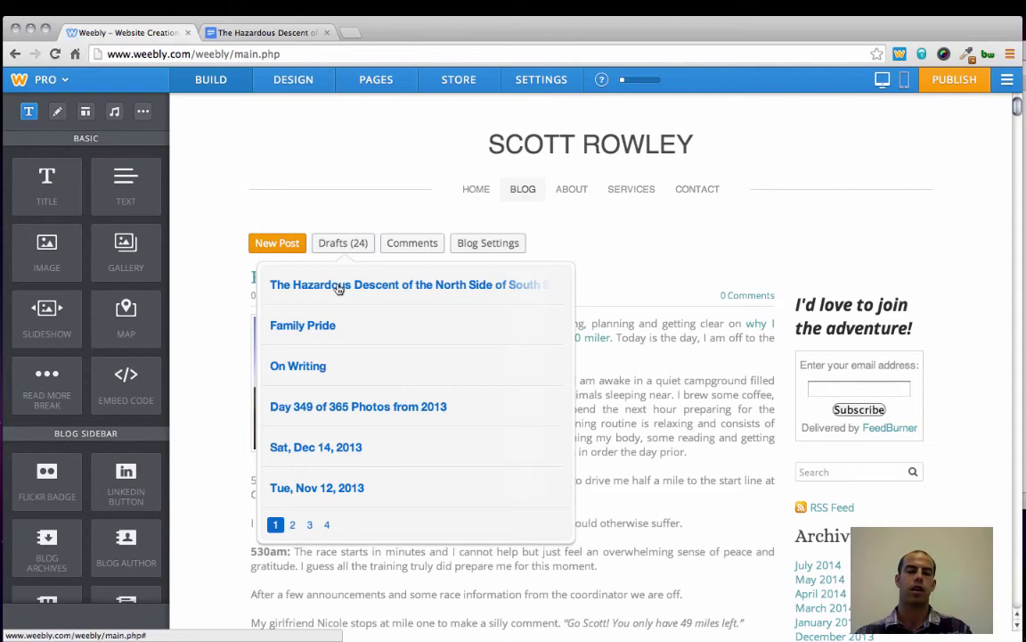
left_click(338, 286)
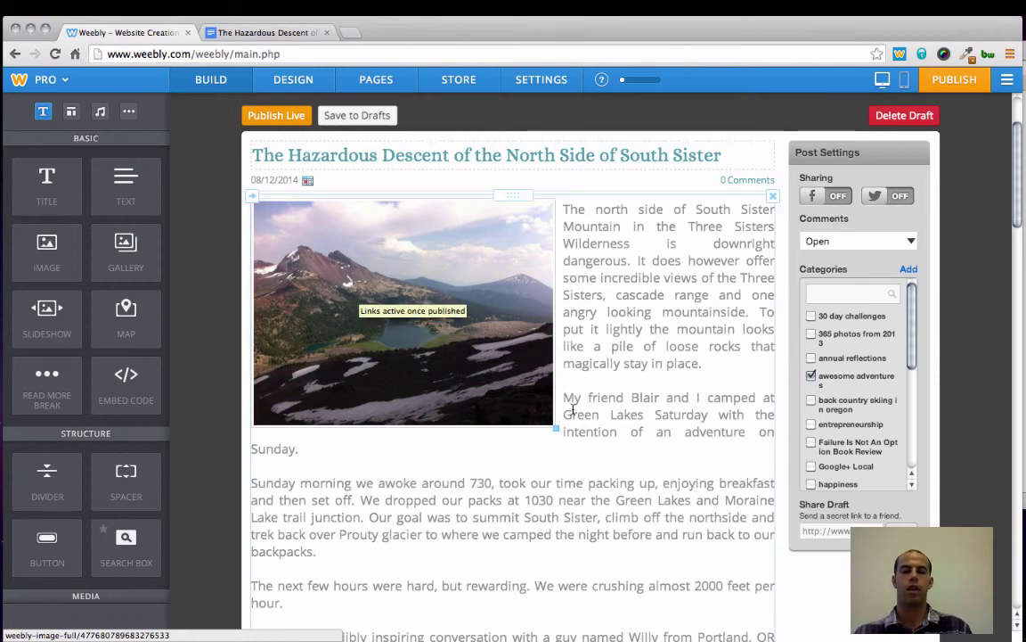
left_click_drag(553, 426, 495, 401)
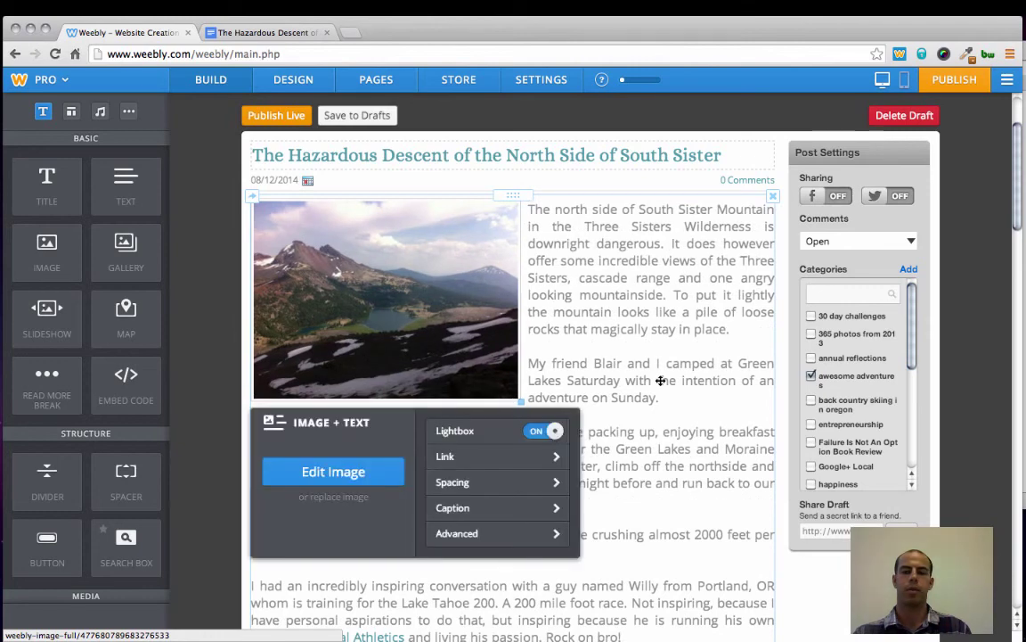
left_click(659, 381)
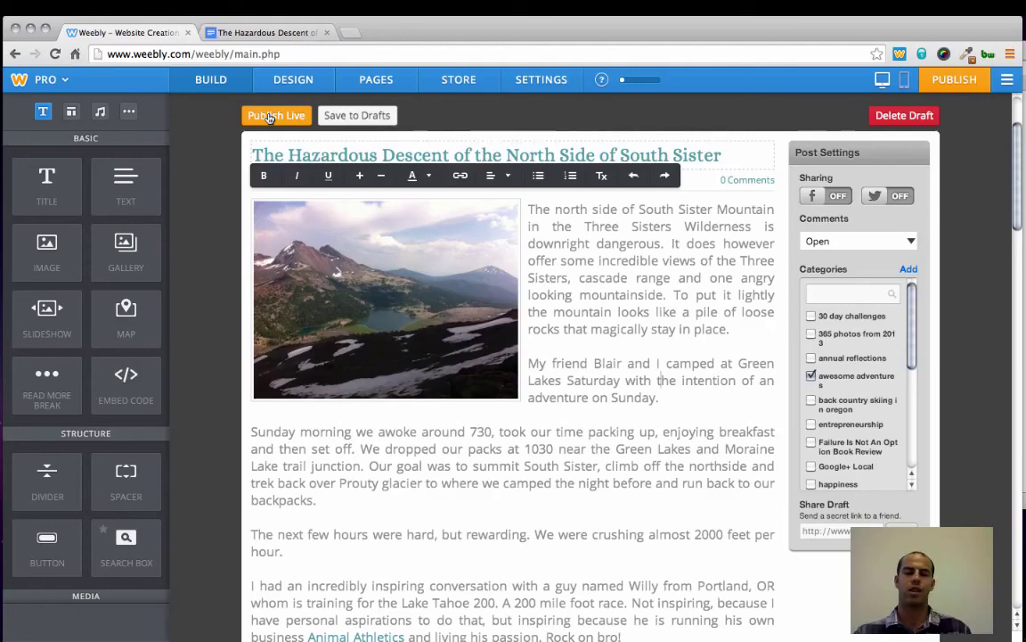
Publish the post live and open the live site from the New Post Published dialog
left_click(270, 118)
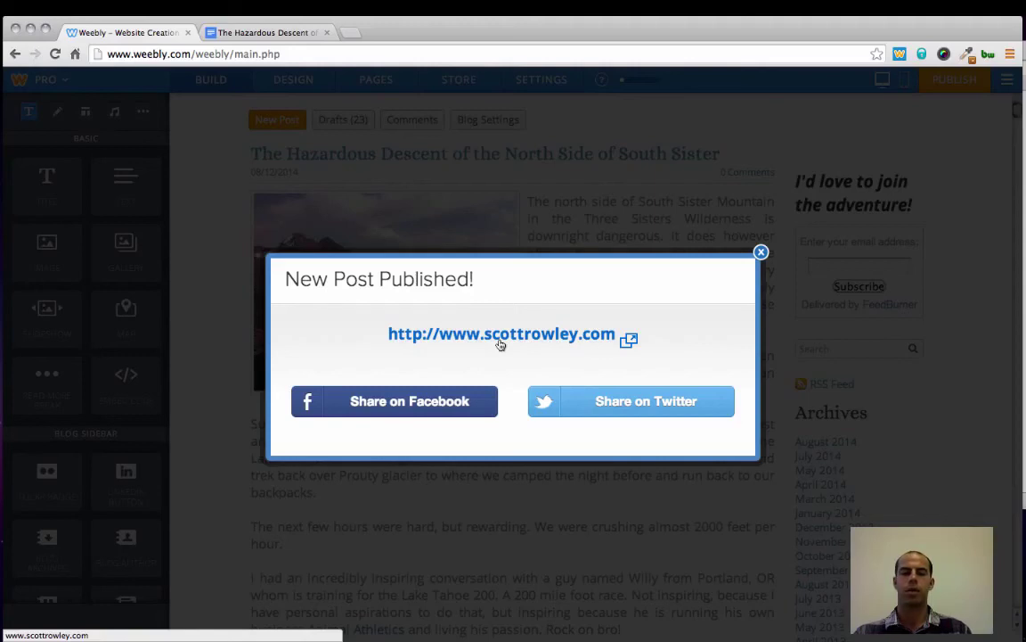
left_click(500, 334)
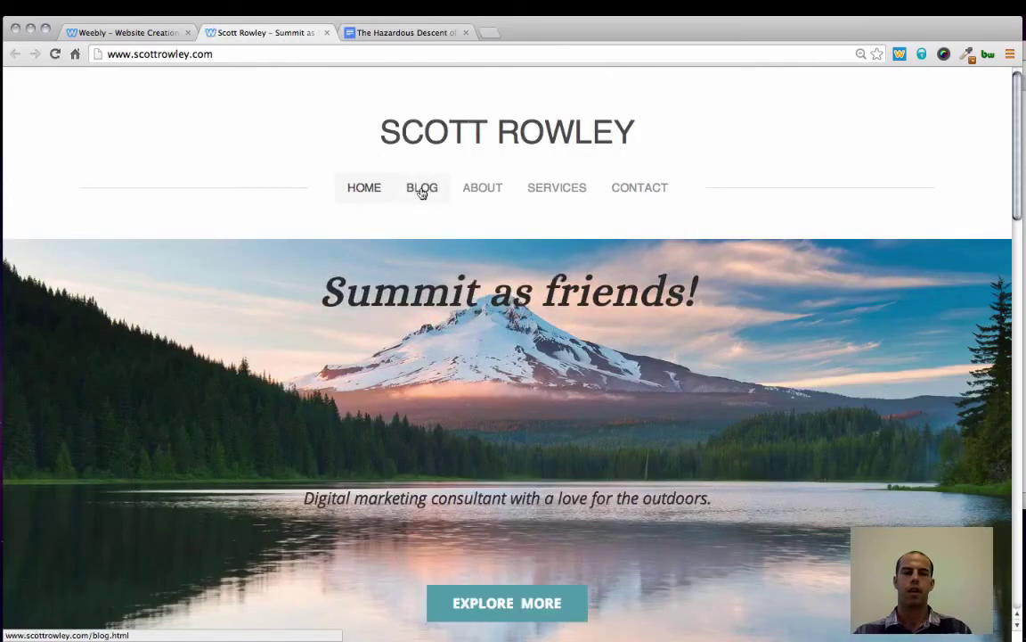
Go to the live BLOG page, open the South Sister post, and select its URL
left_click(422, 189)
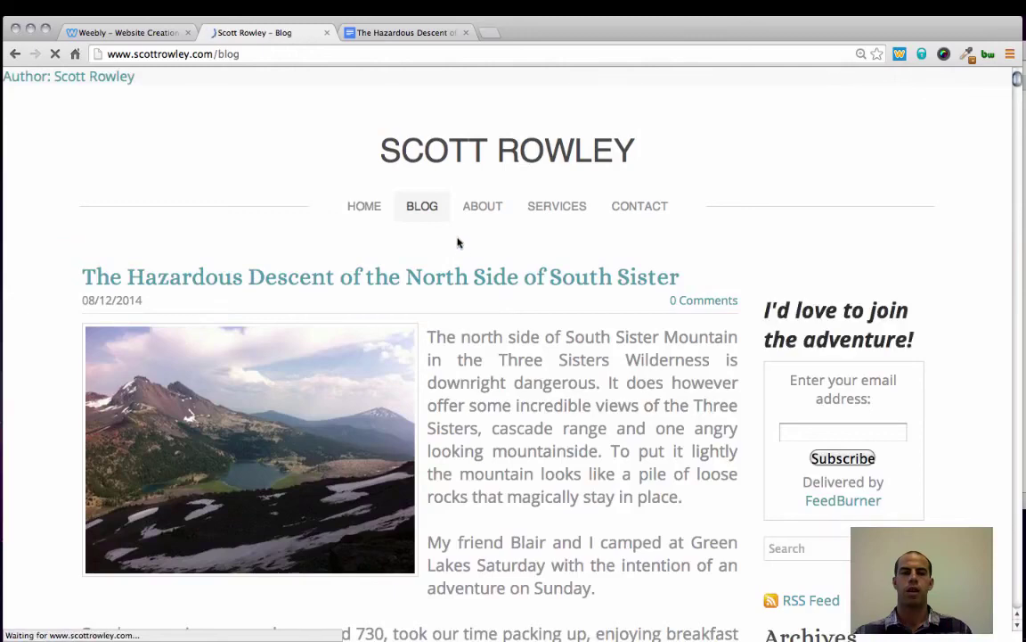
left_click(456, 285)
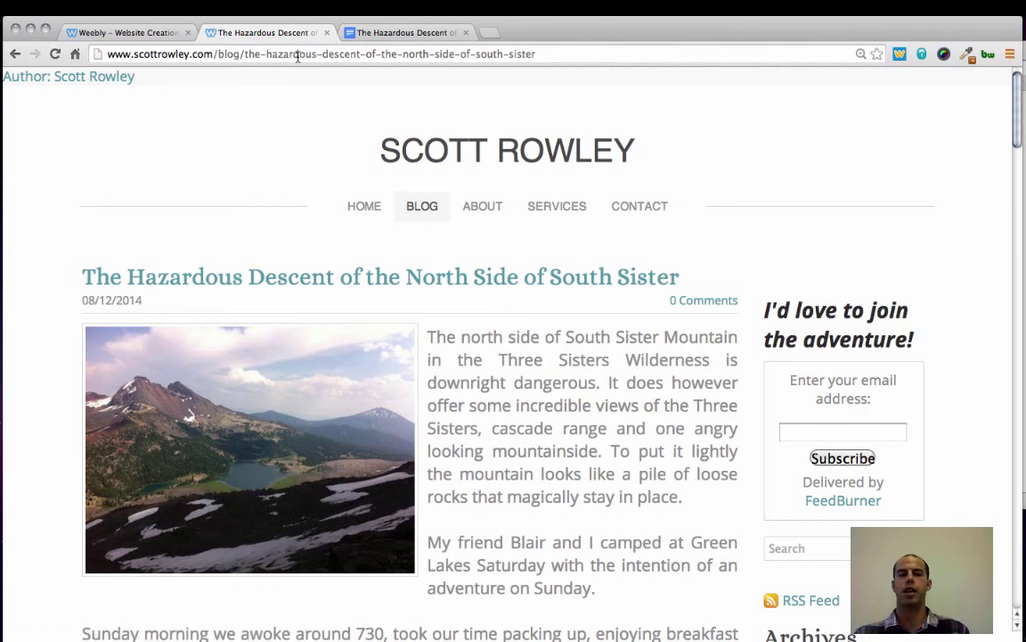
left_click(541, 59)
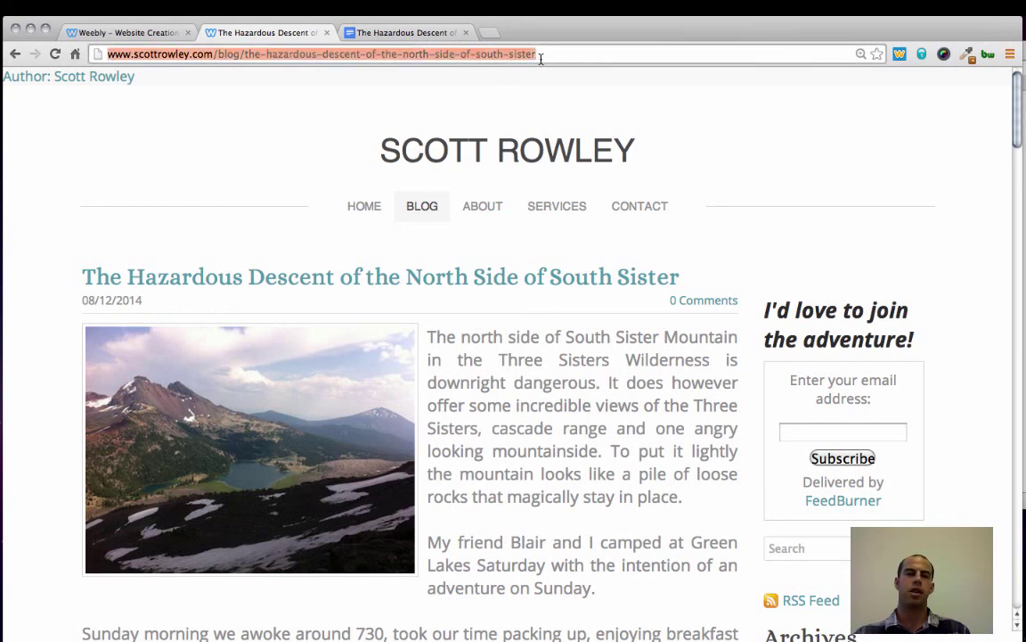